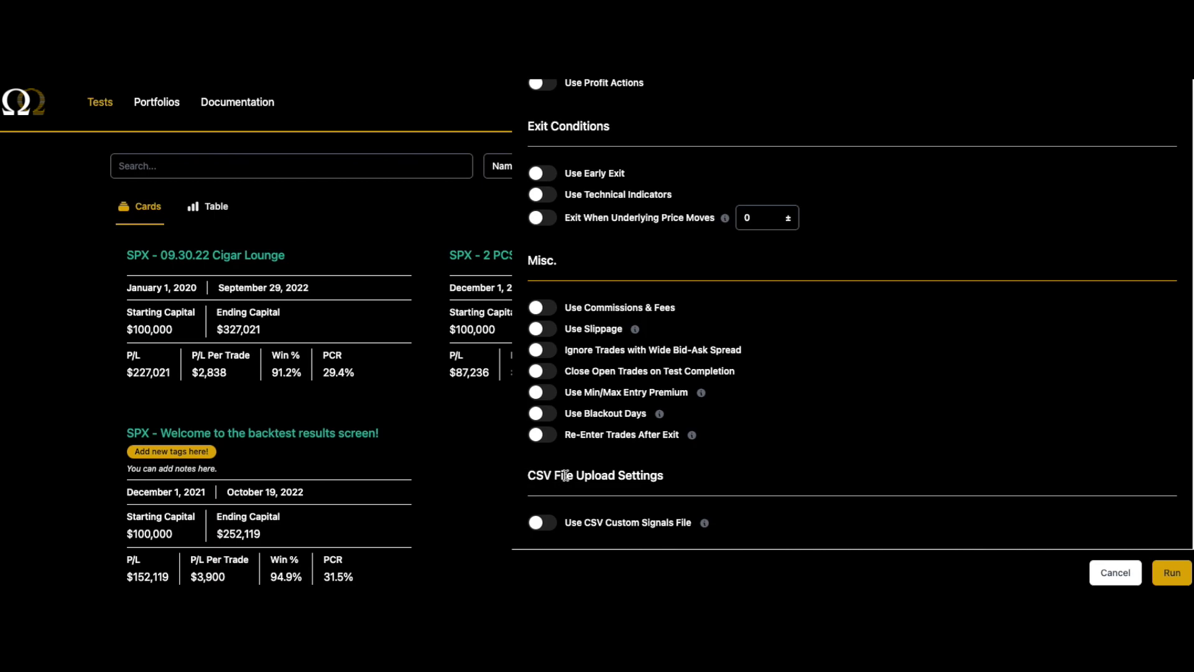
# Step: Toggle Use CSV Custom Signals File, Exit Times and Strikes in the New Backtest form
pyautogui.click(547, 527)
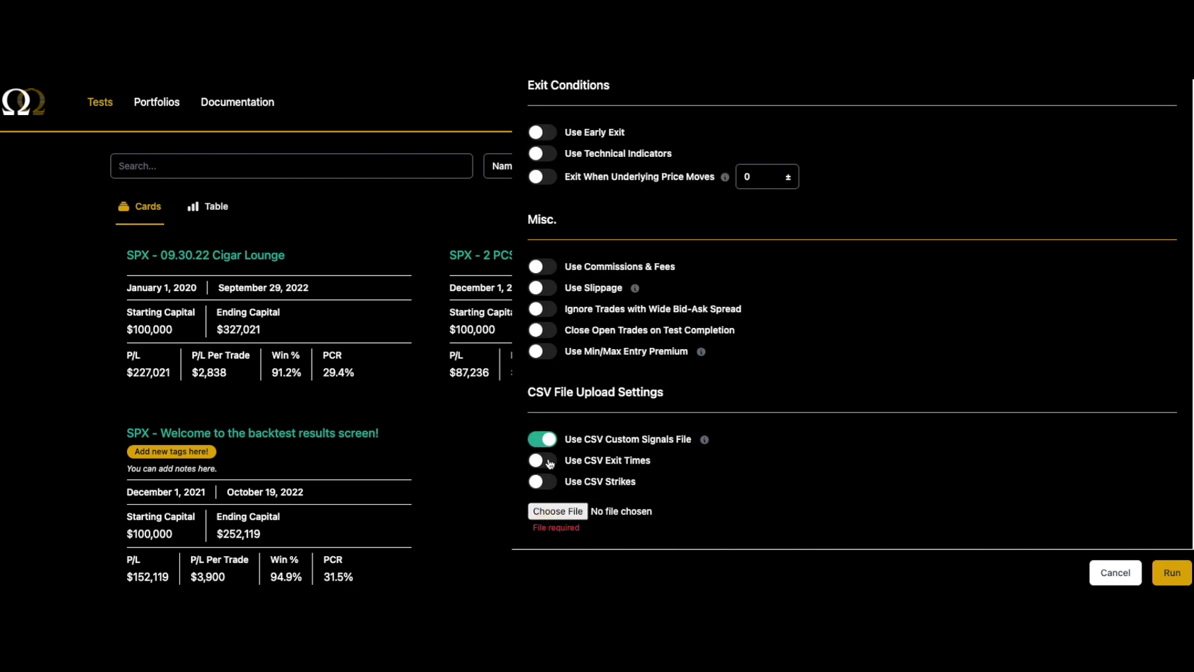
pyautogui.click(548, 461)
pyautogui.click(548, 482)
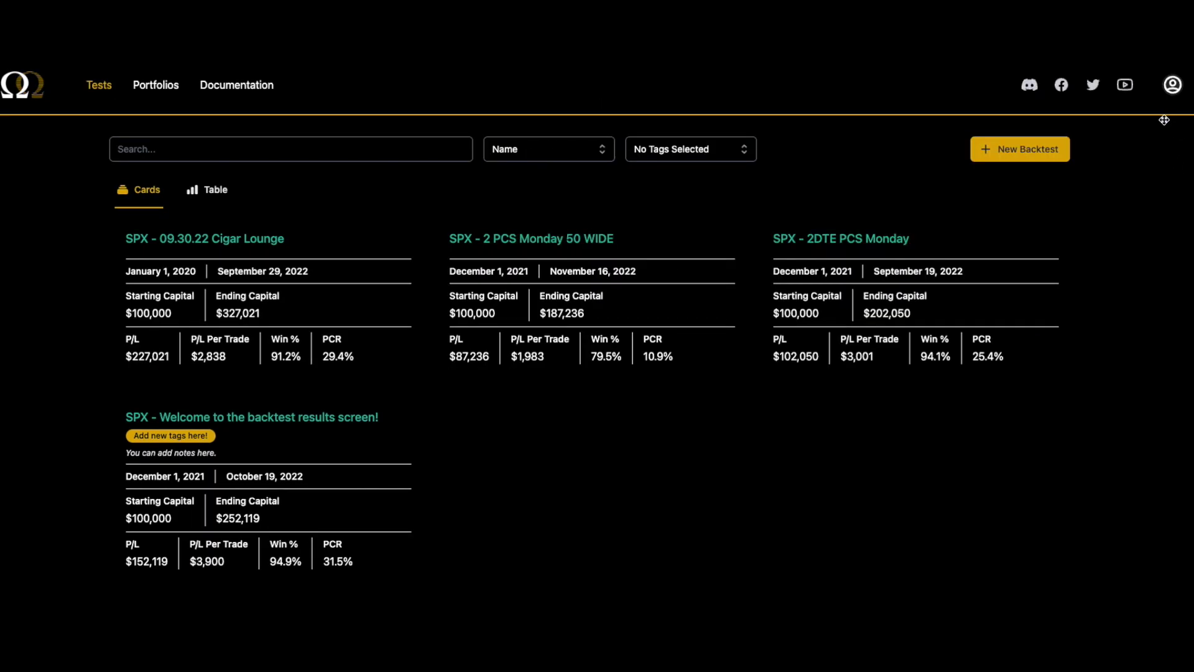
# Step: Turn on Show Advanced Options in Preferences, save it, and return to Tests
pyautogui.click(1173, 87)
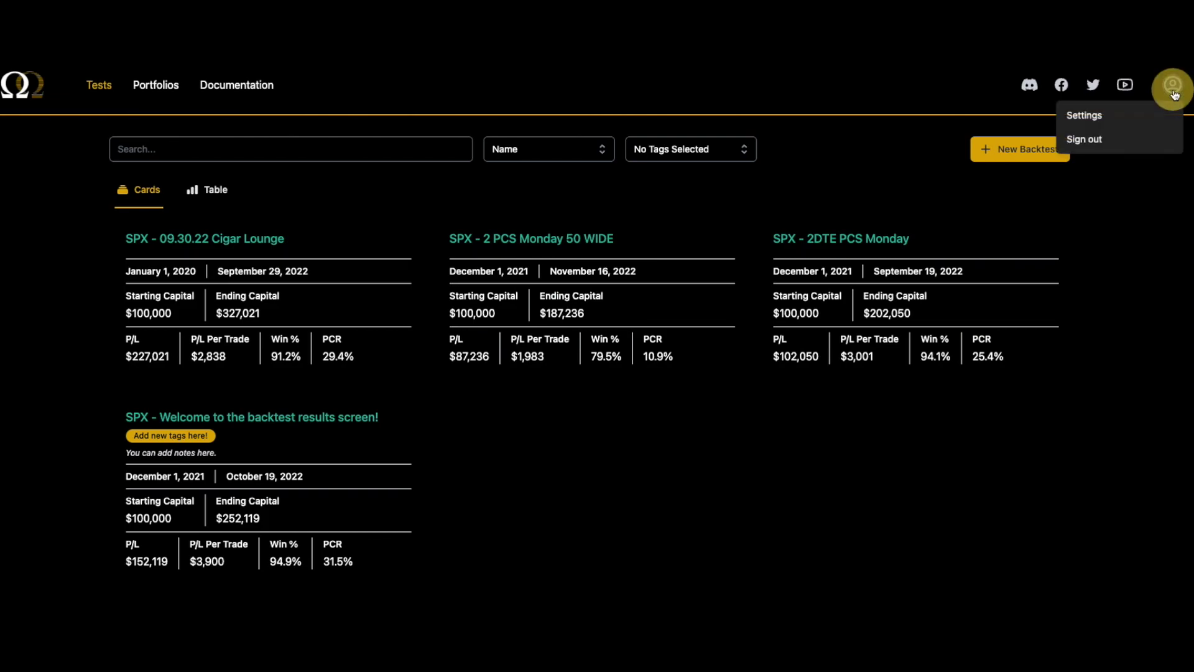
pyautogui.click(1141, 115)
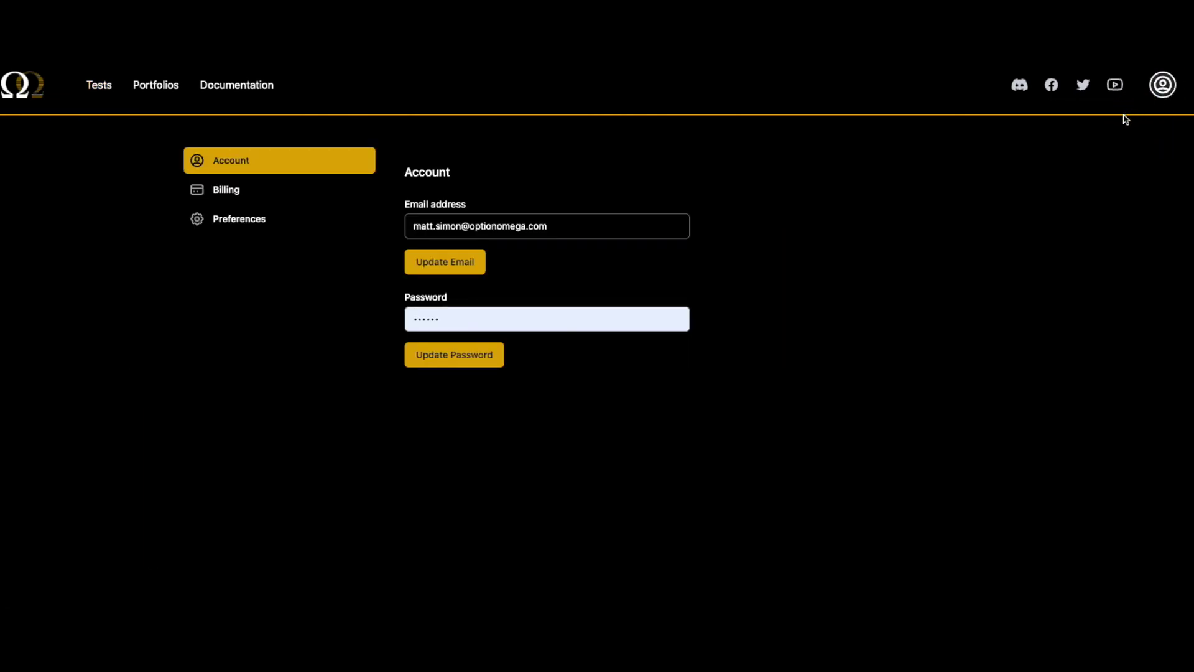
pyautogui.click(301, 198)
pyautogui.click(285, 221)
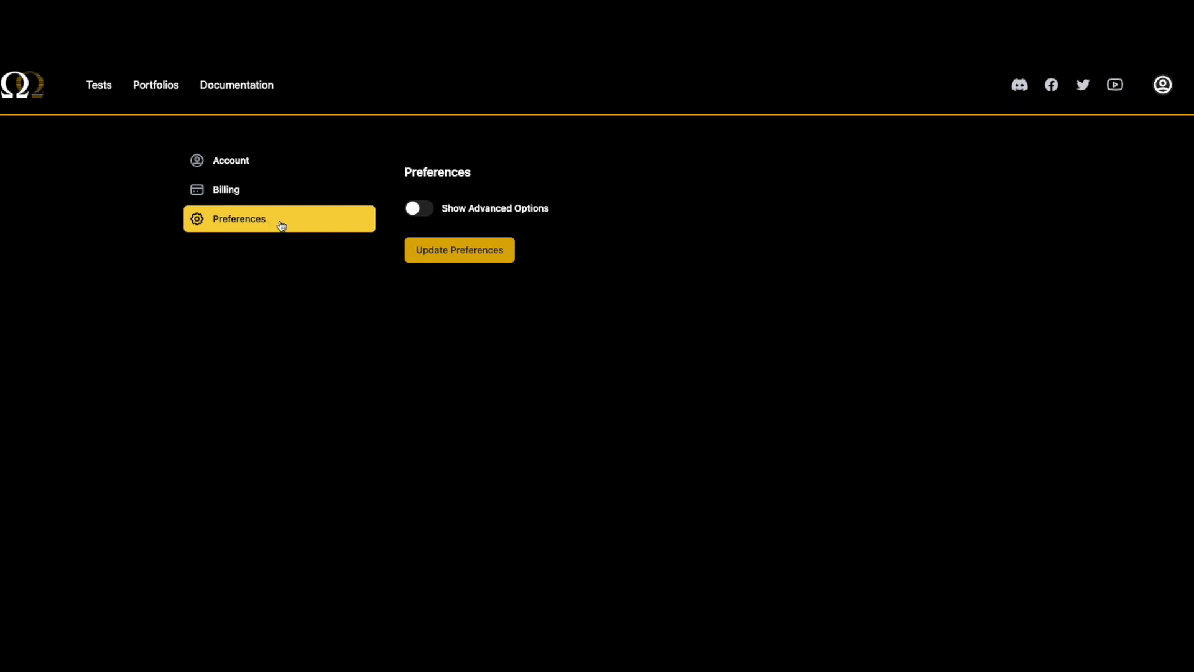
pyautogui.click(425, 213)
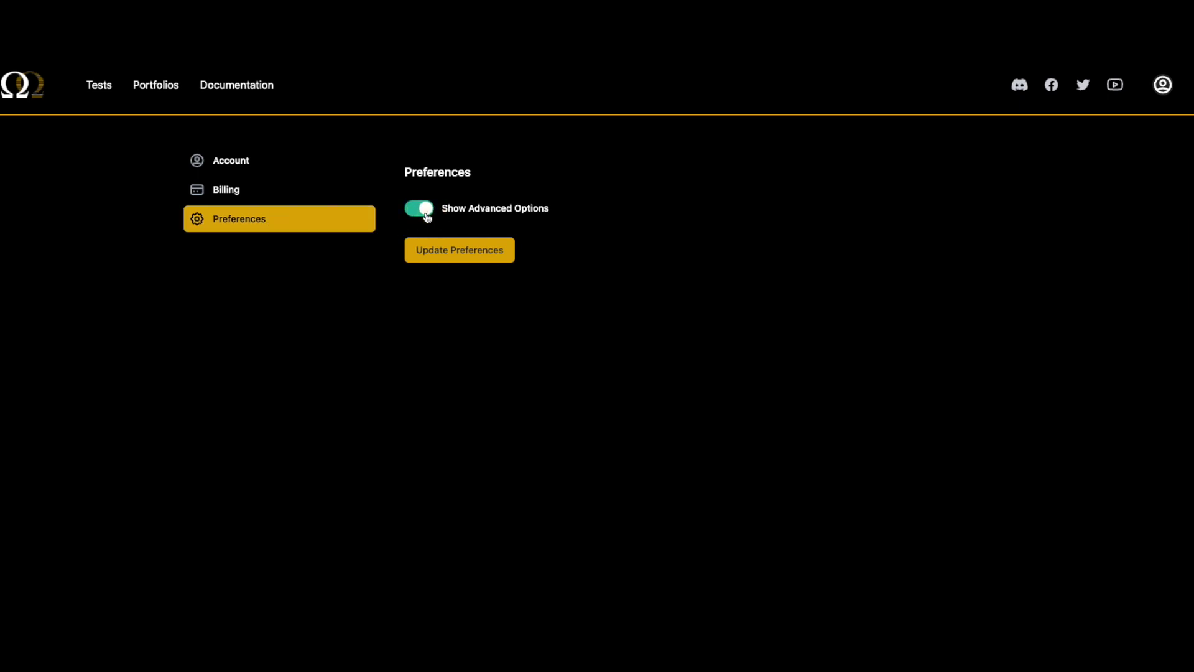
pyautogui.click(469, 257)
pyautogui.click(36, 86)
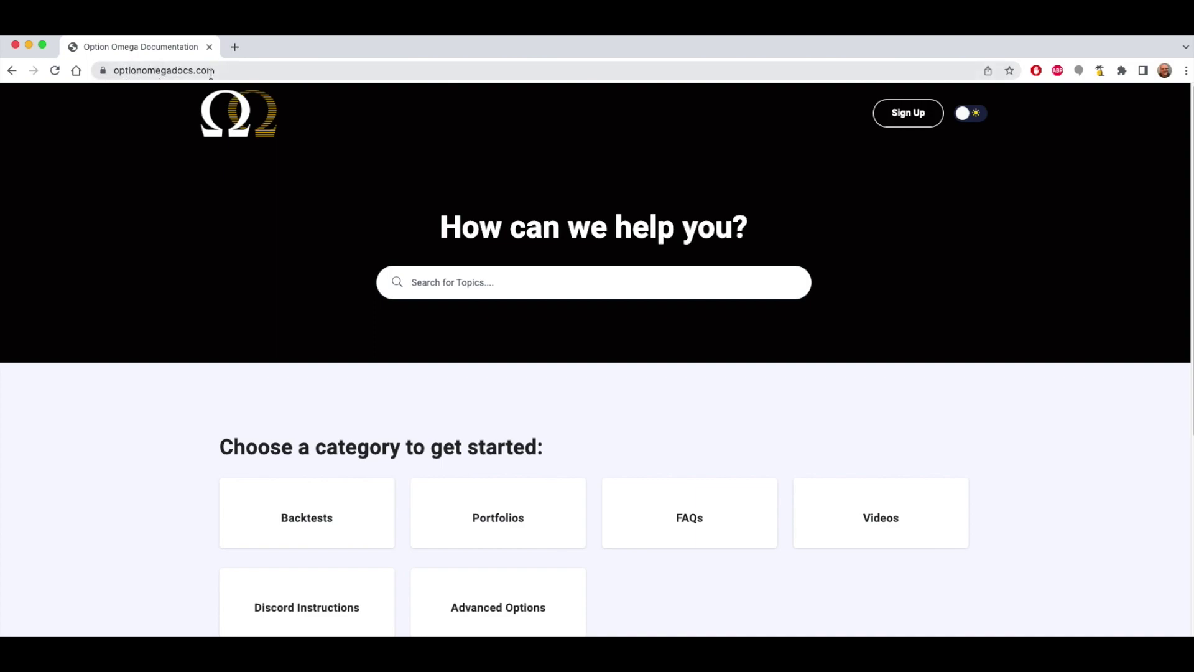
# Step: Open the Custom Signals Tester article under Advanced Options in the documentation
pyautogui.click(496, 615)
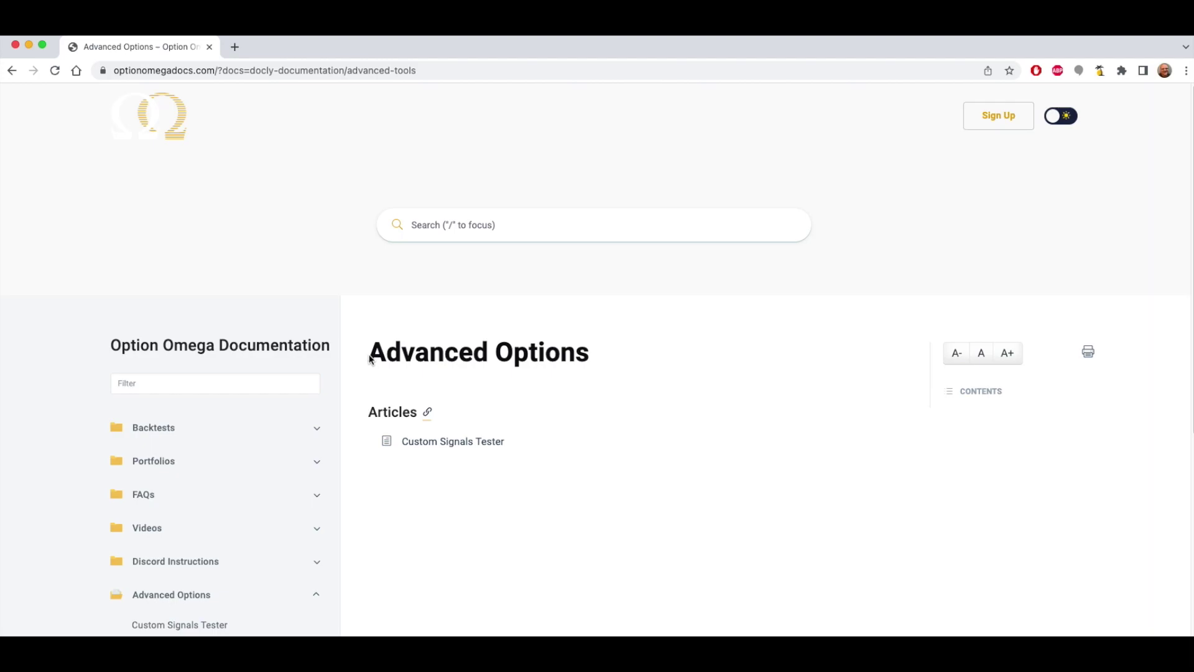
pyautogui.click(479, 448)
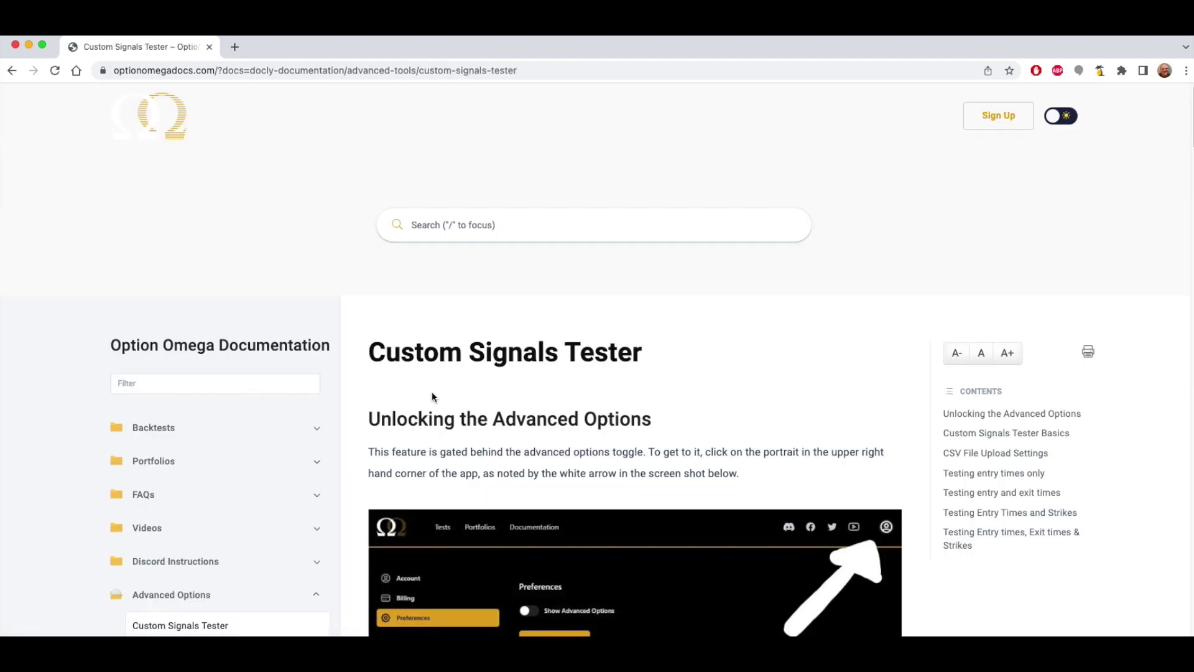
pyautogui.scroll(-10, 433, 396)
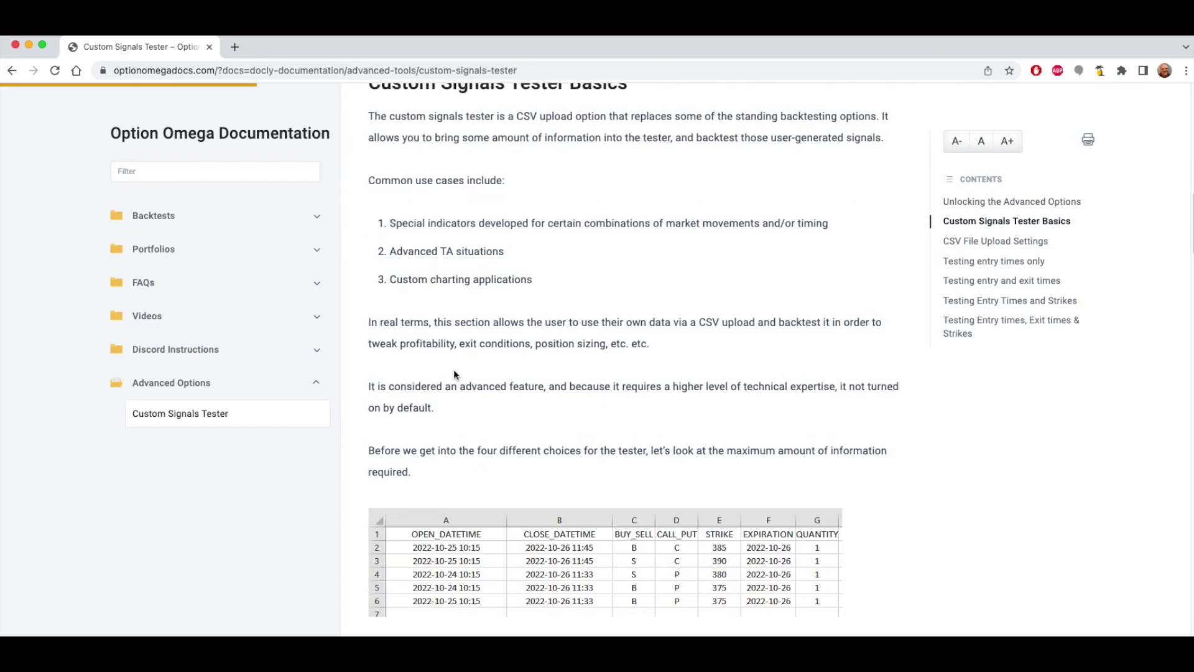
pyautogui.scroll(-15, 457, 373)
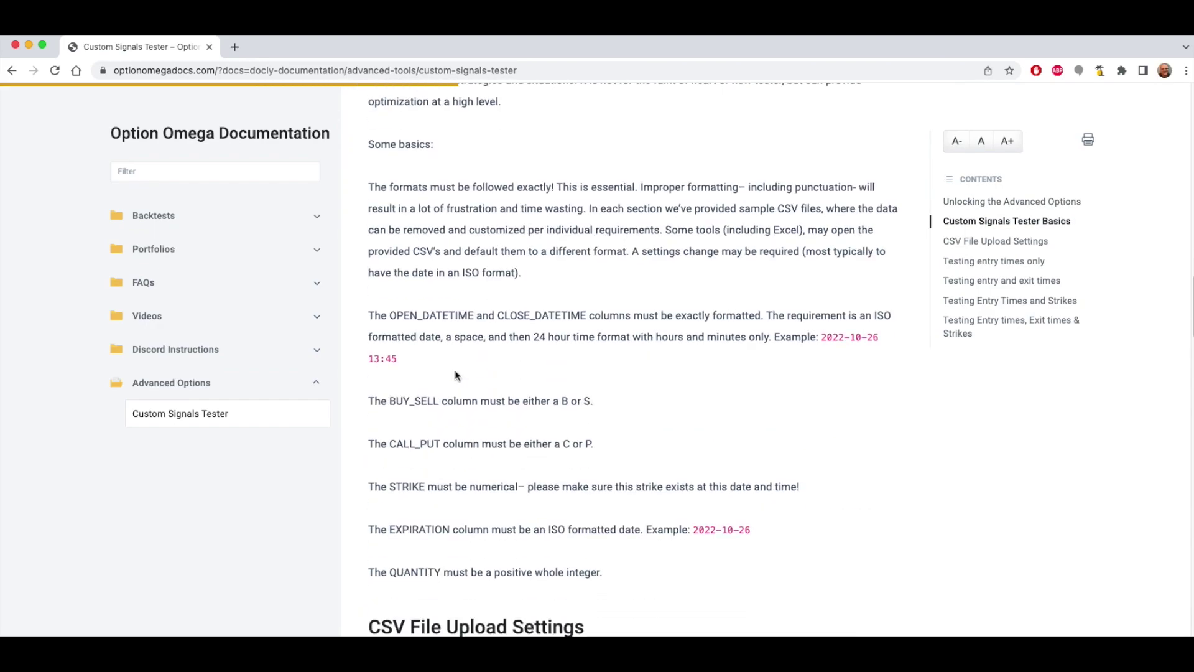
pyautogui.scroll(-15, 455, 377)
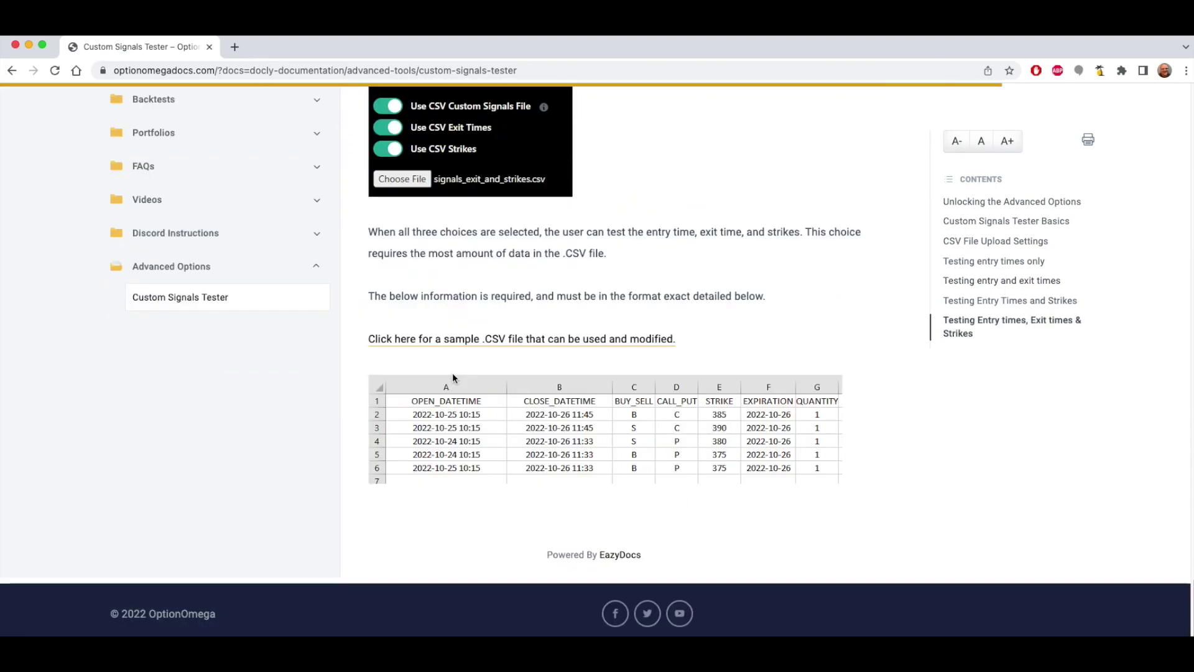
# Step: Read through the article's CSV column format rules down to Testing entry times only
pyautogui.scroll(20, 450, 378)
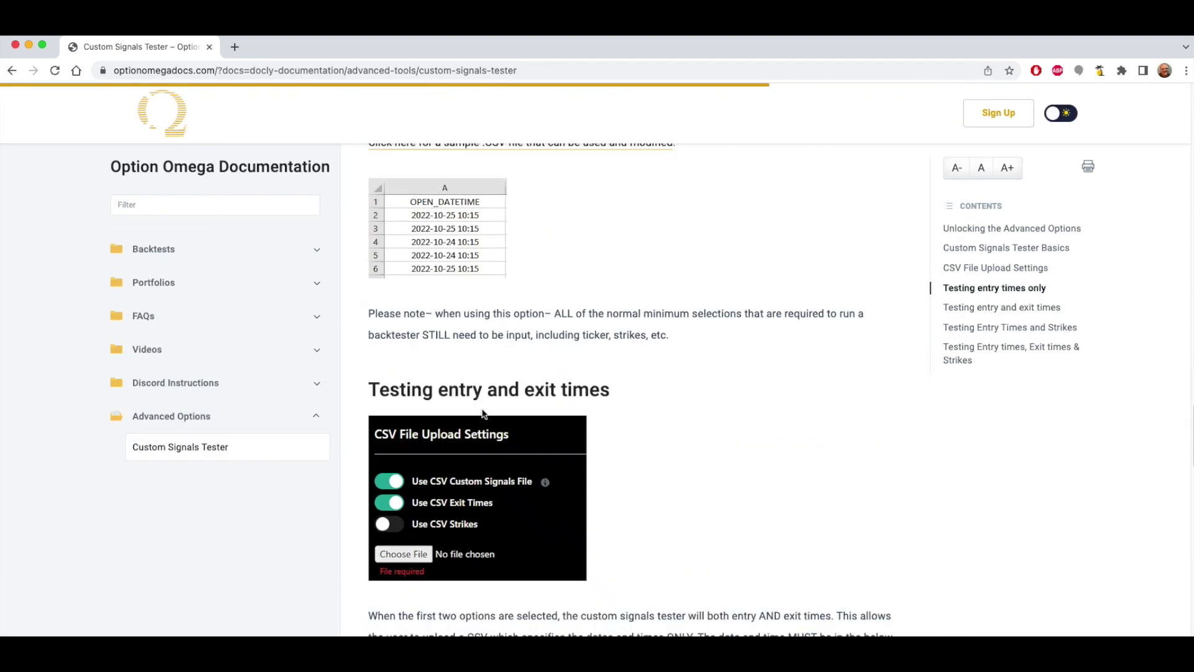
pyautogui.scroll(15, 484, 414)
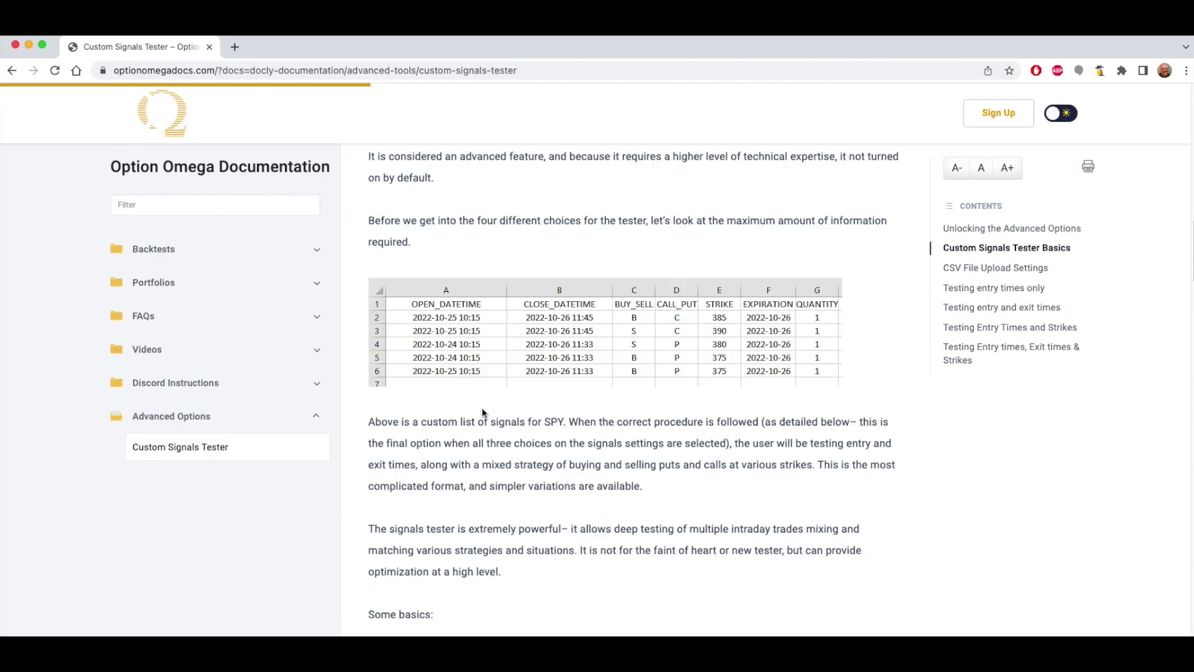
pyautogui.scroll(-1, 484, 414)
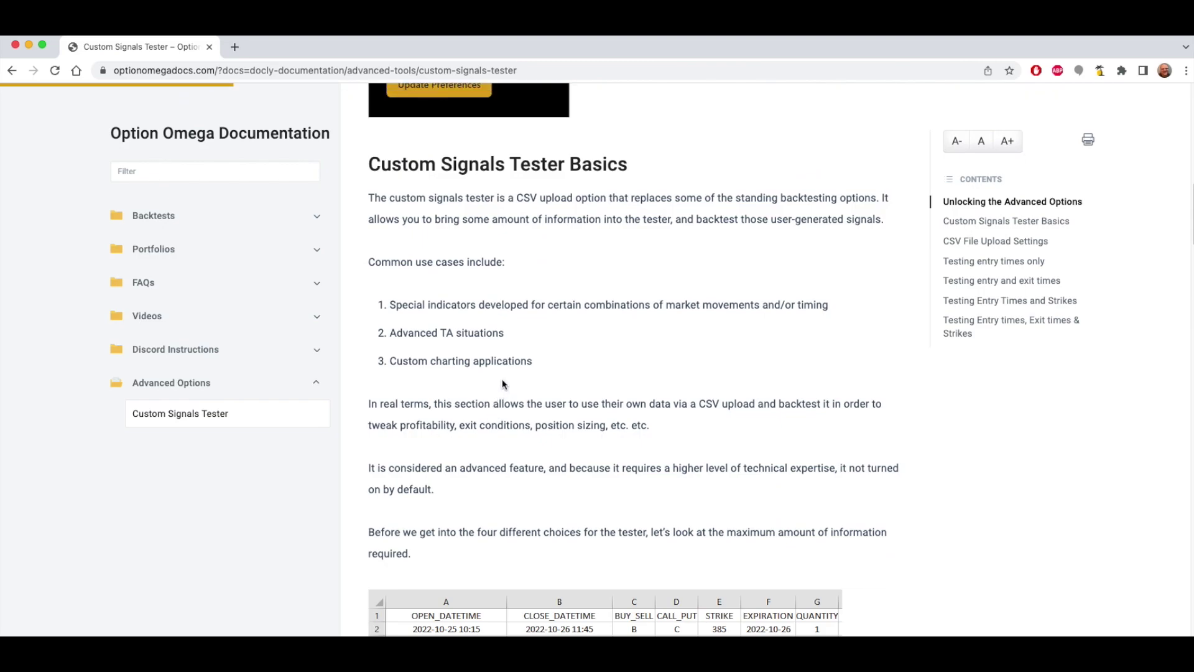
pyautogui.scroll(-15, 504, 381)
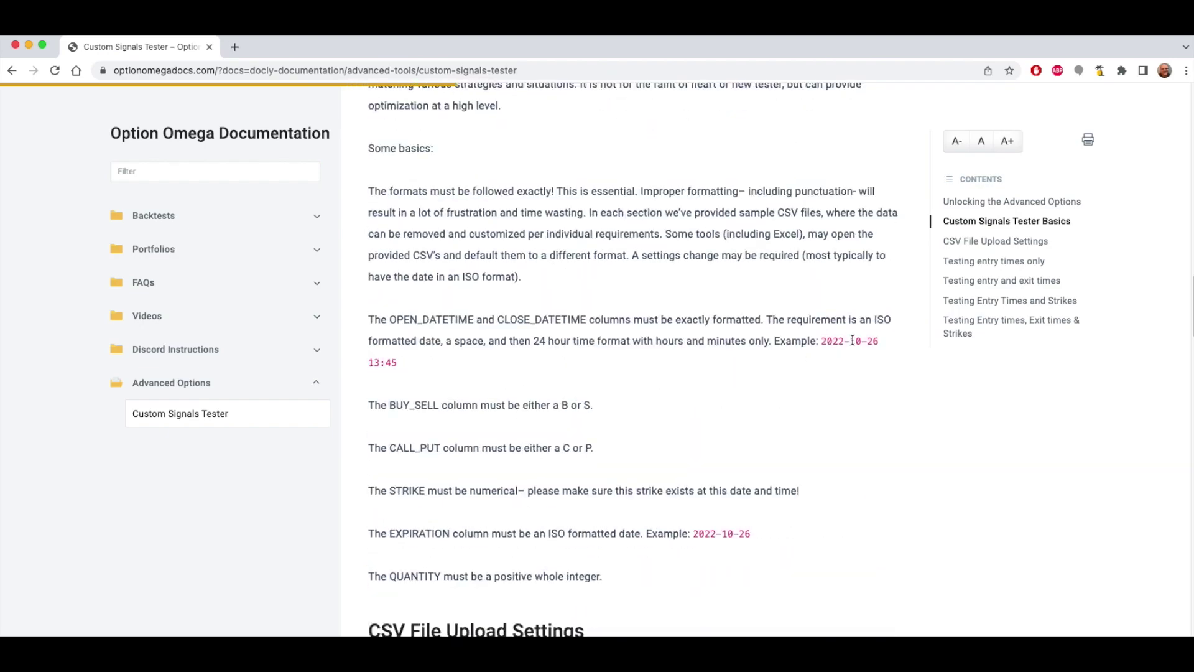
pyautogui.scroll(15, 515, 283)
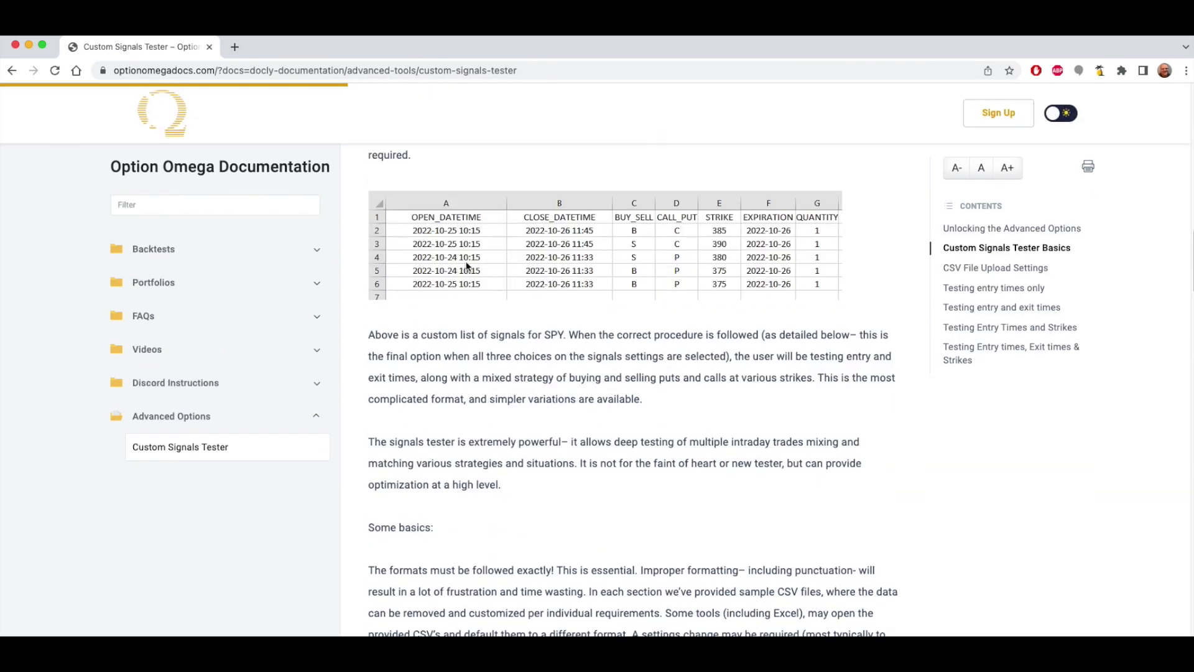
pyautogui.scroll(-15, 468, 266)
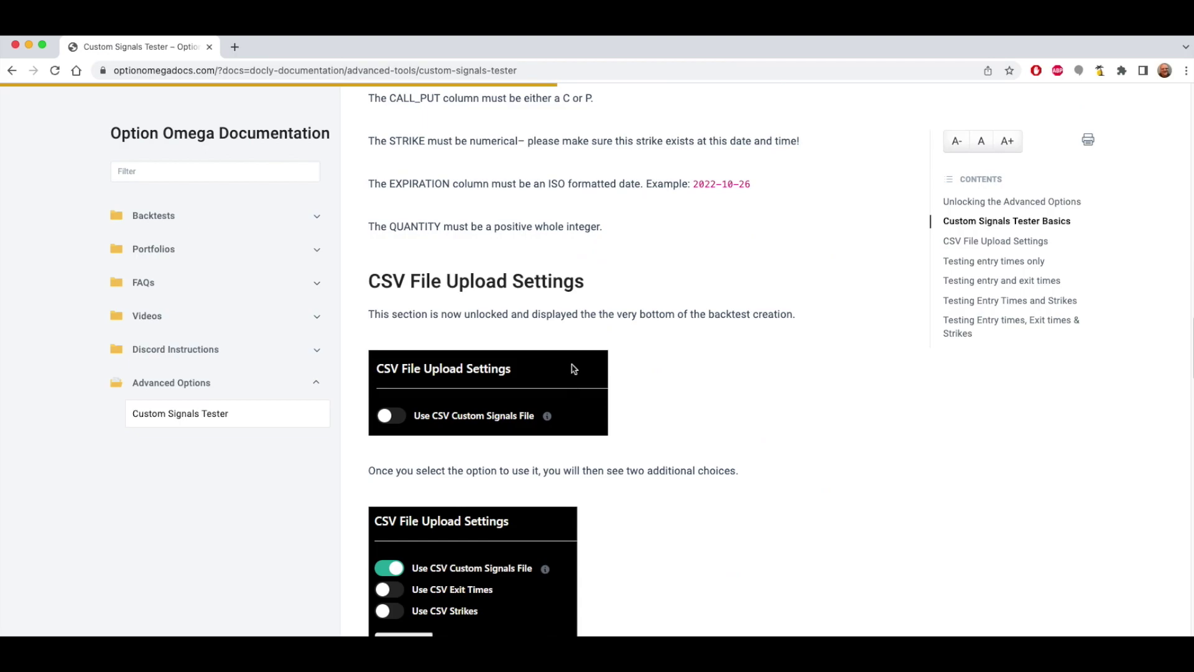
pyautogui.scroll(-10, 574, 369)
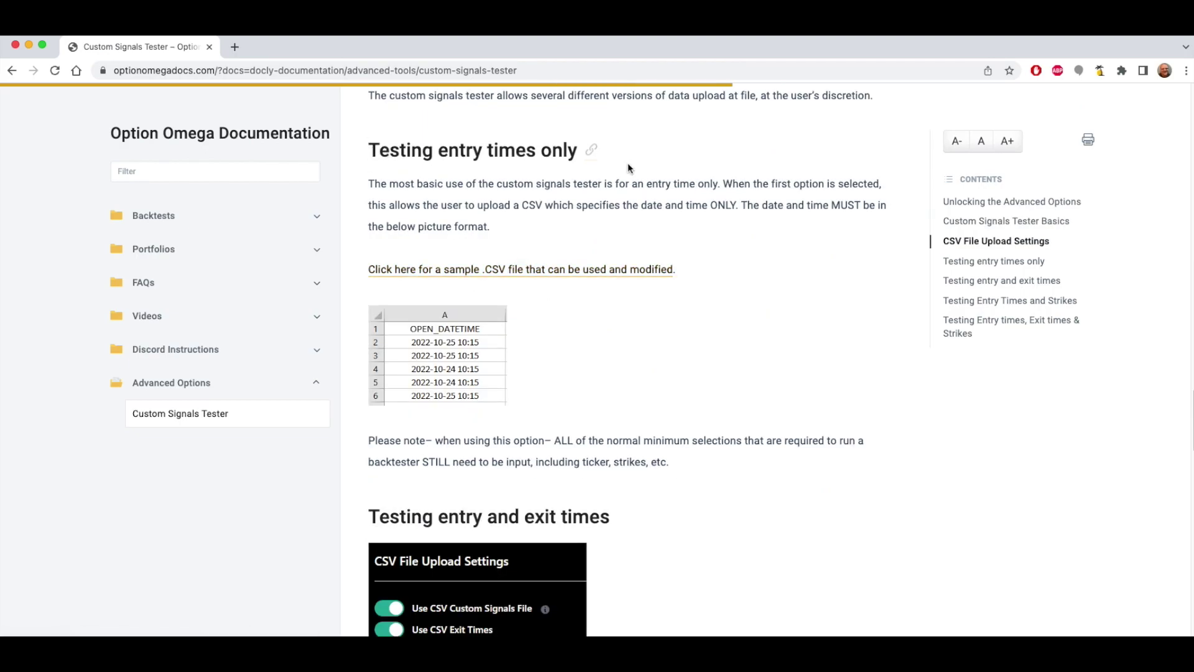
# Step: Download the signals_open_only.csv sample and review the remaining upload variant sections
pyautogui.click(580, 272)
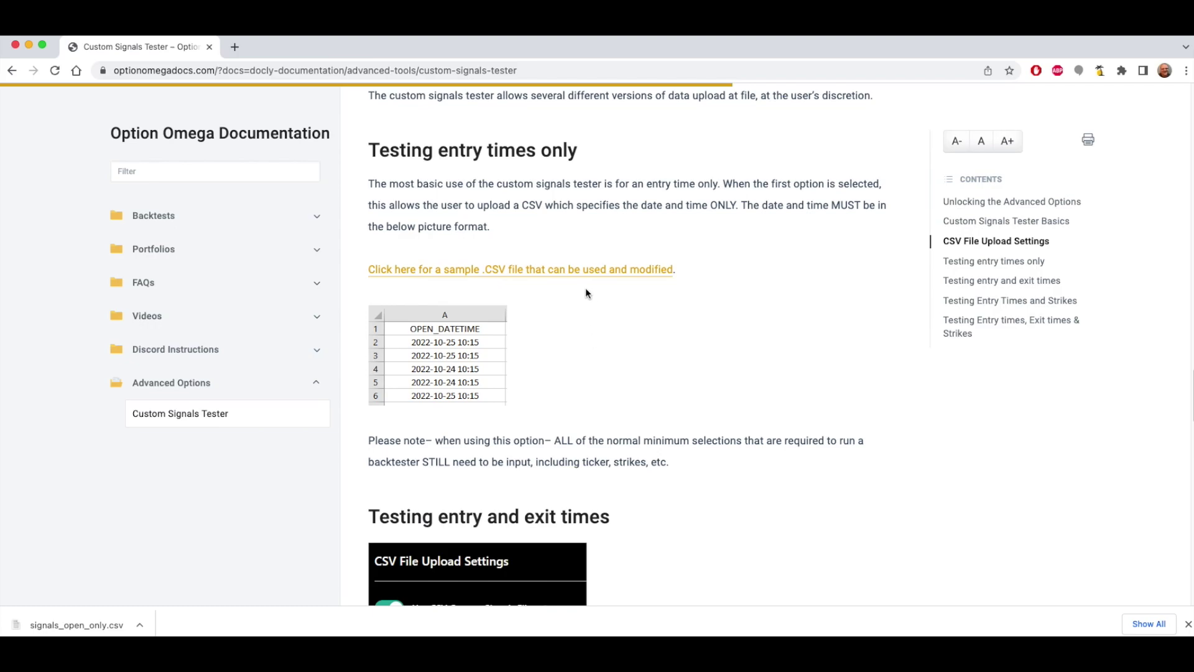
pyautogui.scroll(-5, 606, 287)
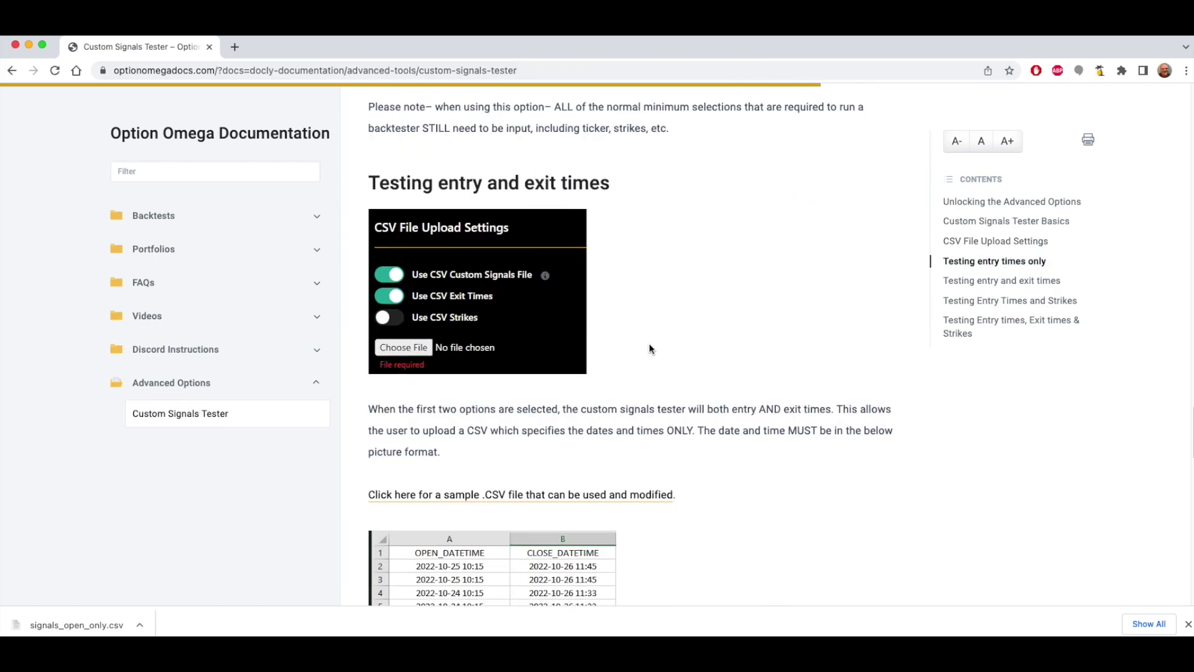
pyautogui.scroll(-10, 648, 348)
pyautogui.scroll(3, 647, 349)
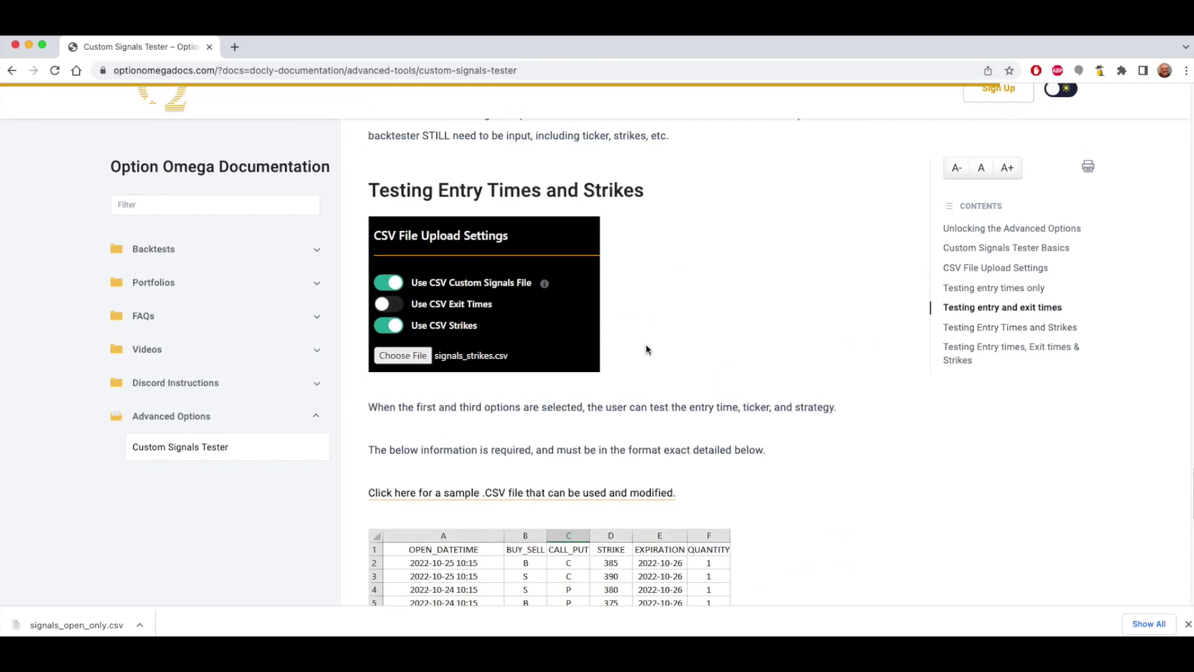
pyautogui.scroll(-7, 650, 354)
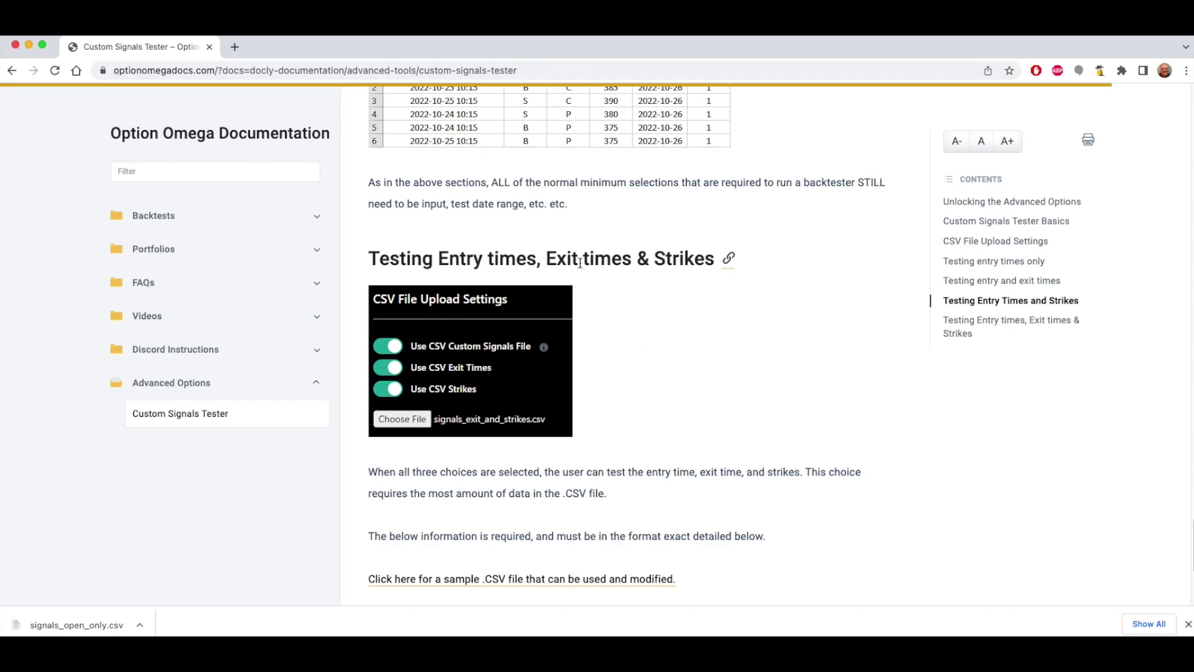
pyautogui.scroll(-4, 640, 418)
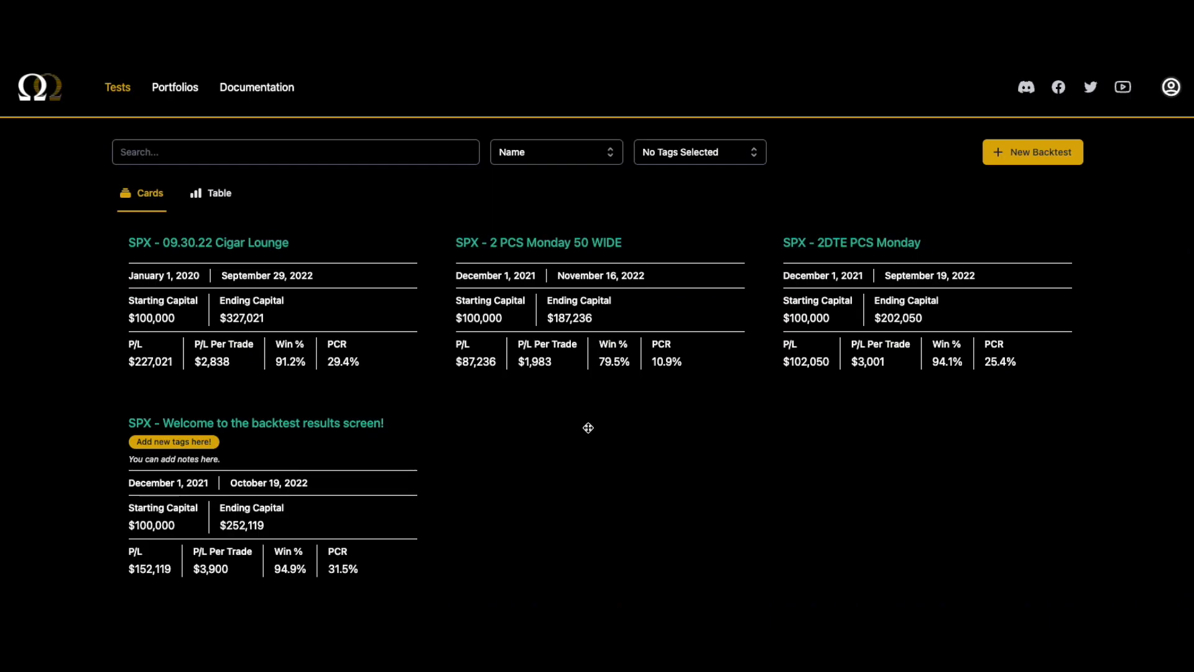
# Step: Start a new backtest with CSV custom signals on and signals_open_only.csv attached, after previewing it
pyautogui.click(1024, 154)
pyautogui.scroll(-10, 721, 311)
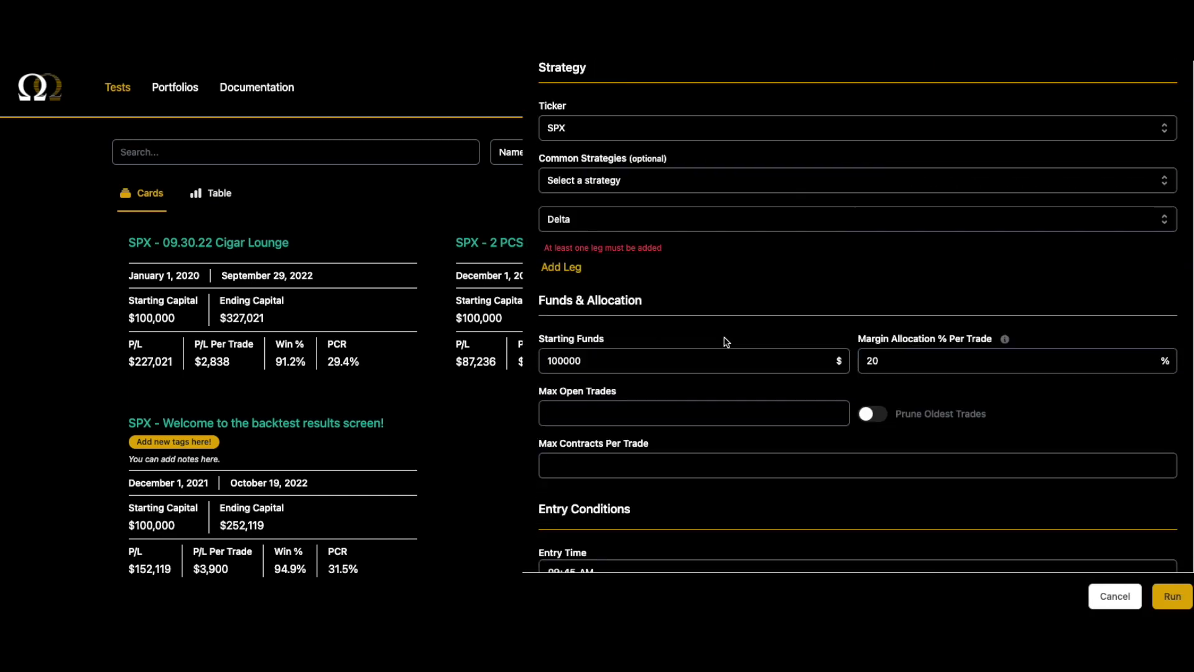
pyautogui.click(554, 545)
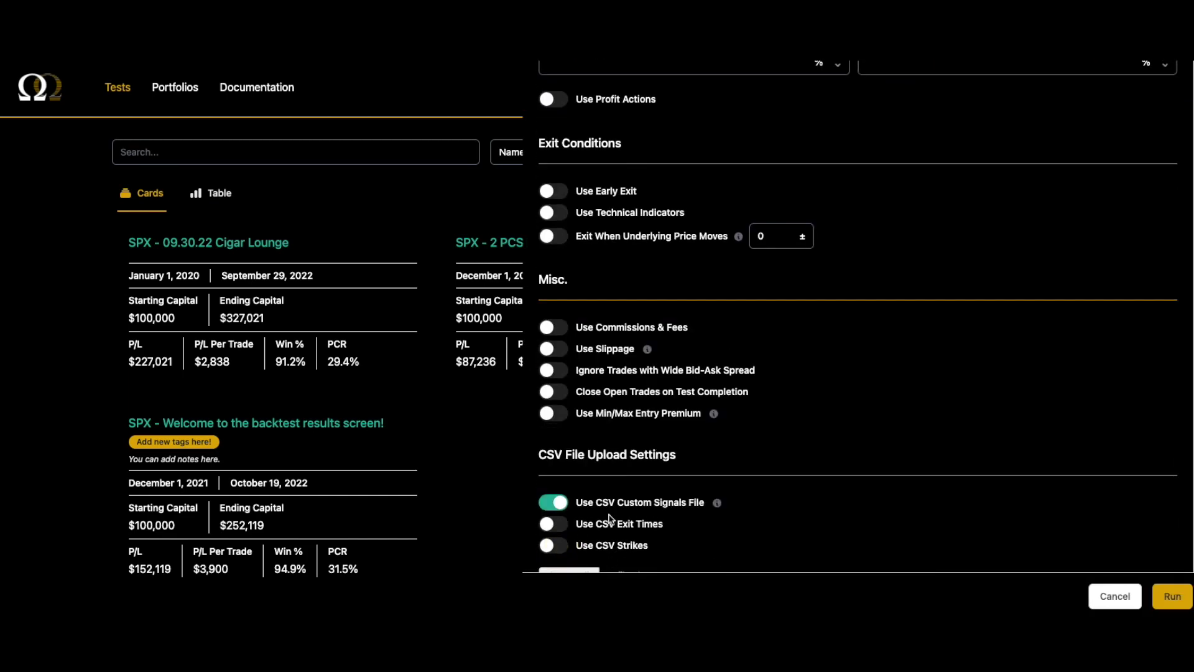
pyautogui.scroll(-1, 566, 535)
pyautogui.click(576, 536)
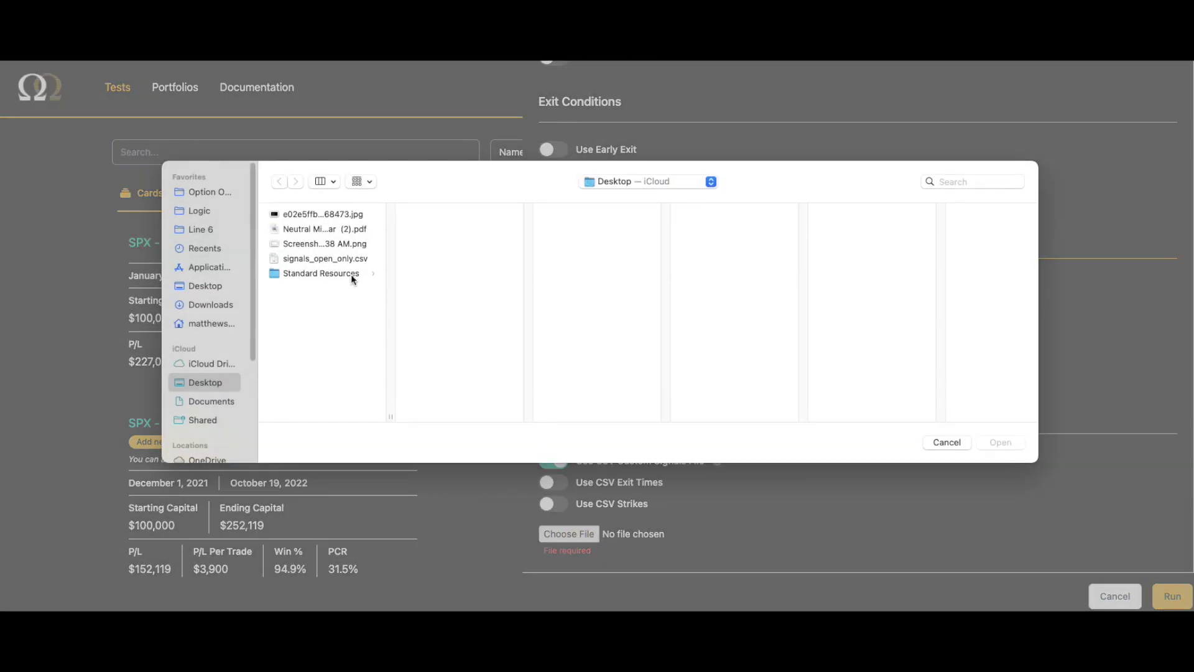
pyautogui.doubleClick(349, 260)
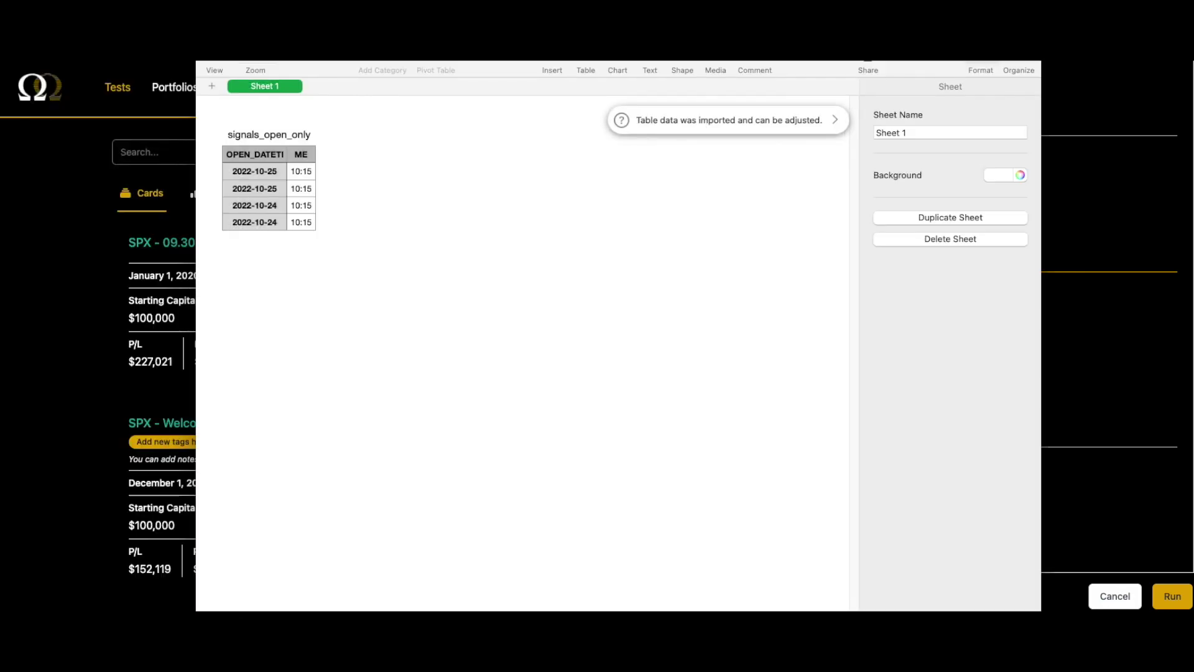
pyautogui.moveTo(518, 65); pyautogui.dragTo(479, 86)
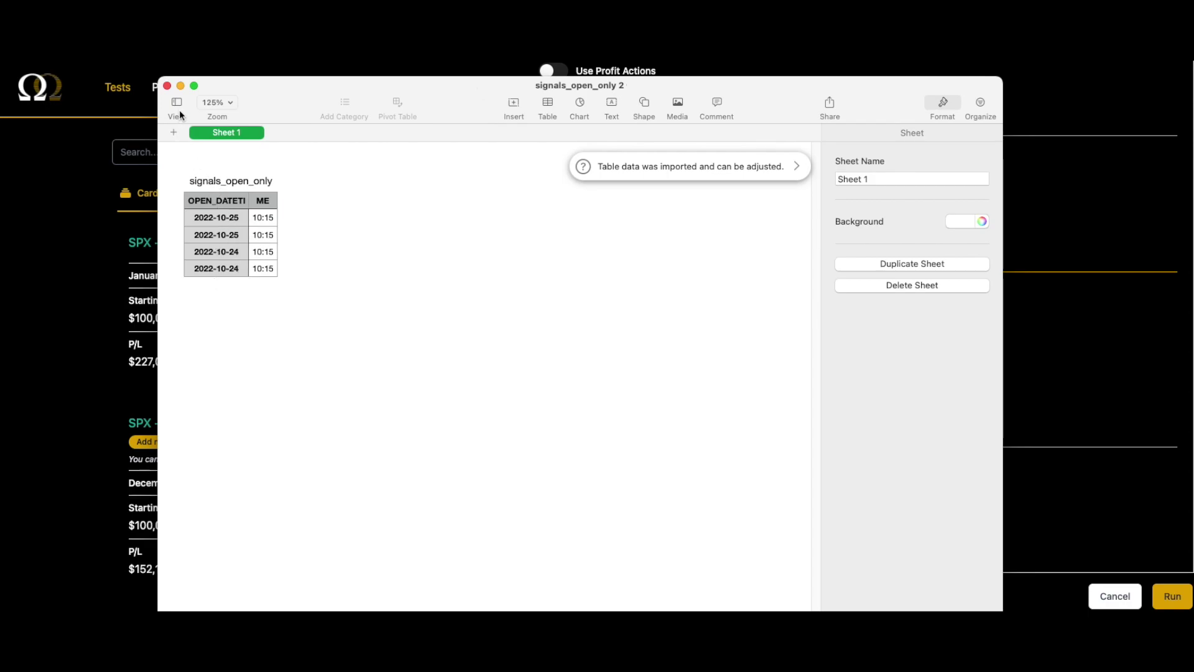
pyautogui.click(167, 85)
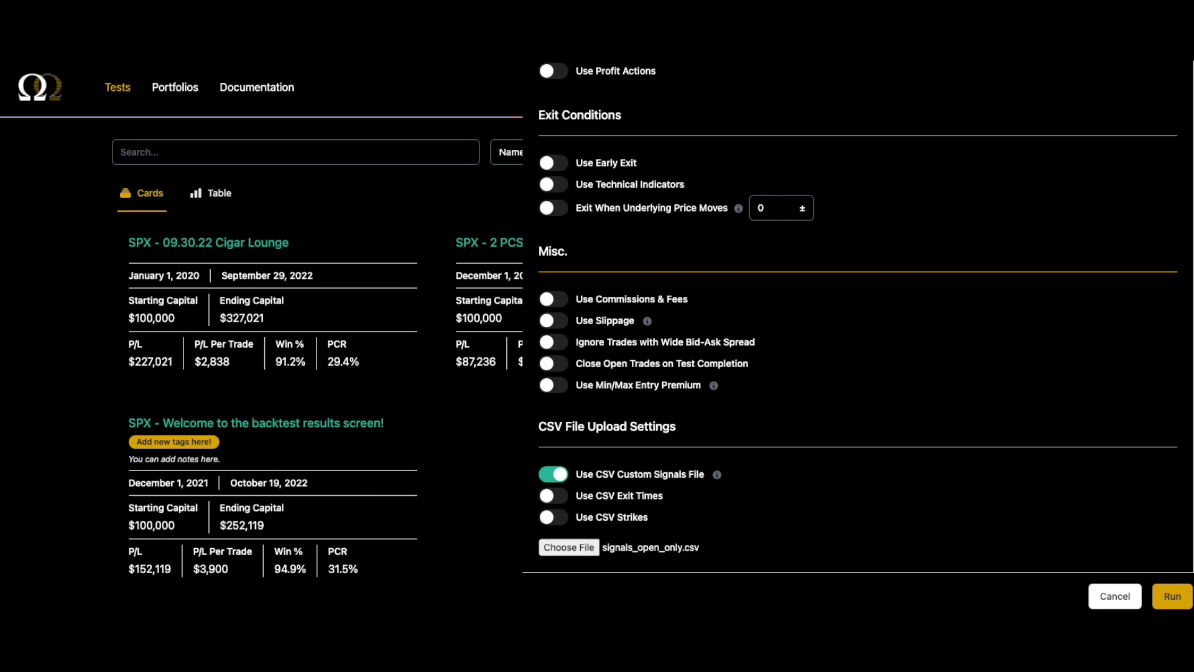
# Step: Set the backtest period from 10/01/2022 to 11/17/2022
pyautogui.scroll(15, 711, 433)
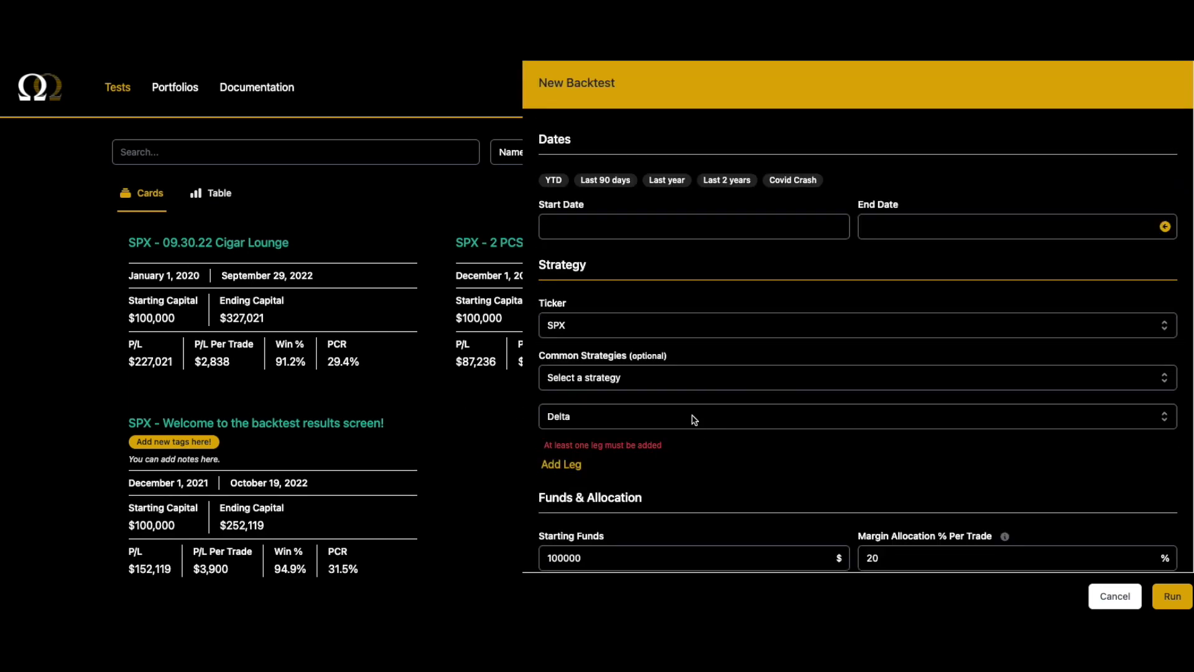
pyautogui.click(607, 239)
pyautogui.click(938, 431)
pyautogui.scroll(-15, 847, 483)
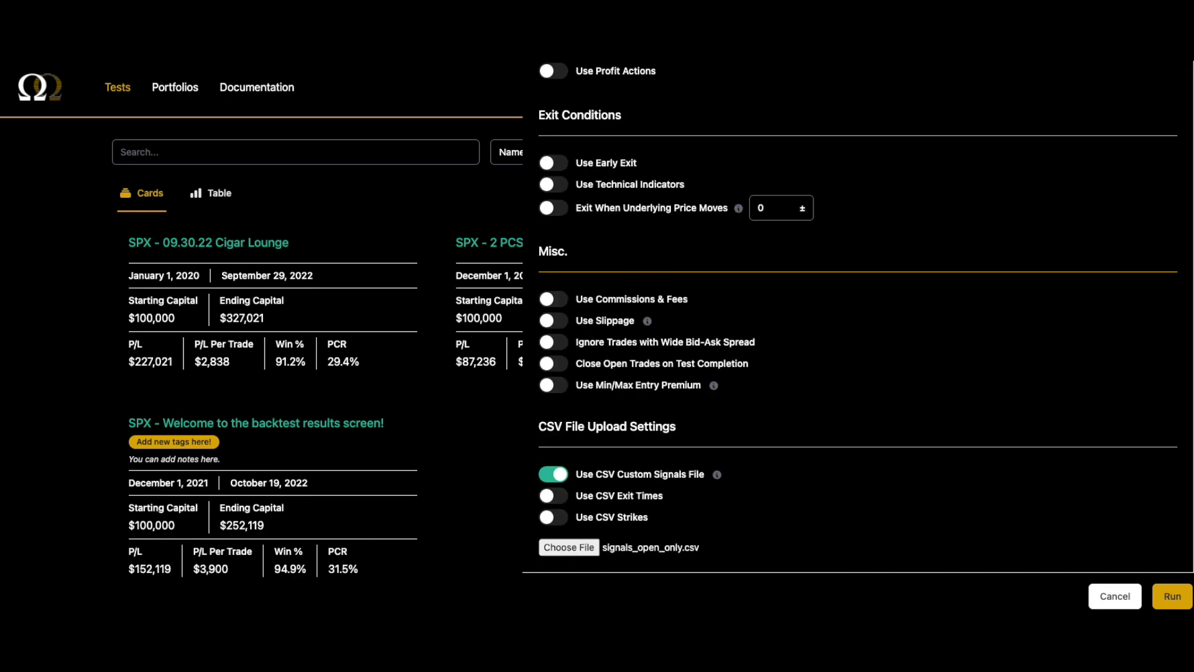
pyautogui.click(1173, 596)
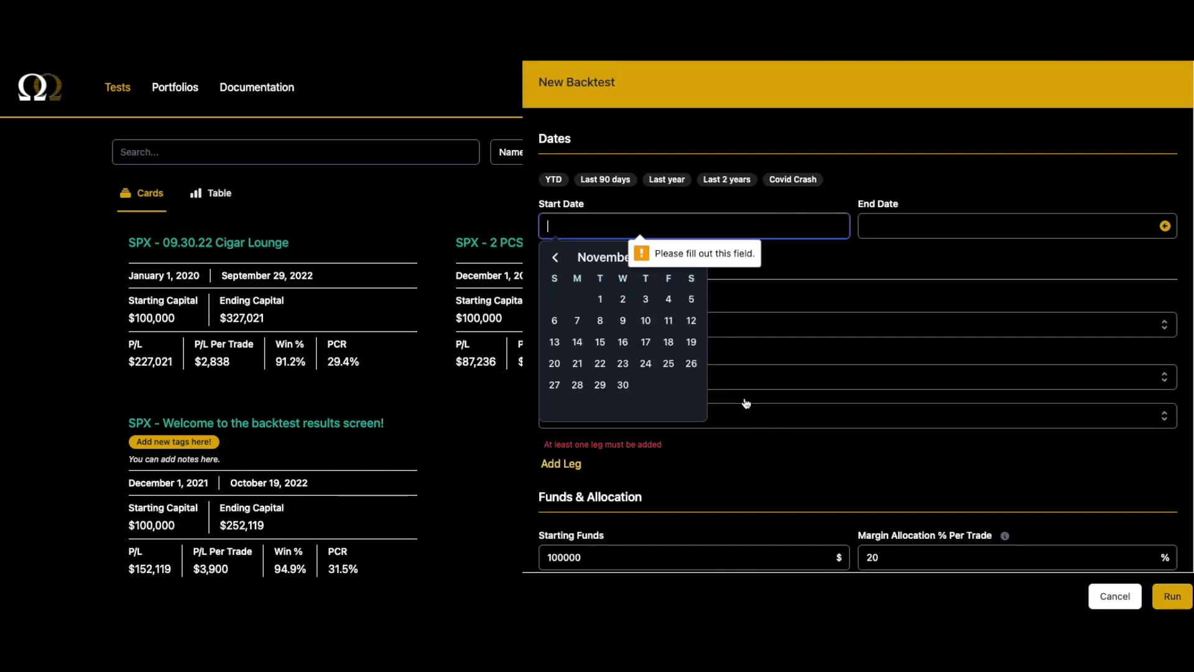
pyautogui.click(555, 263)
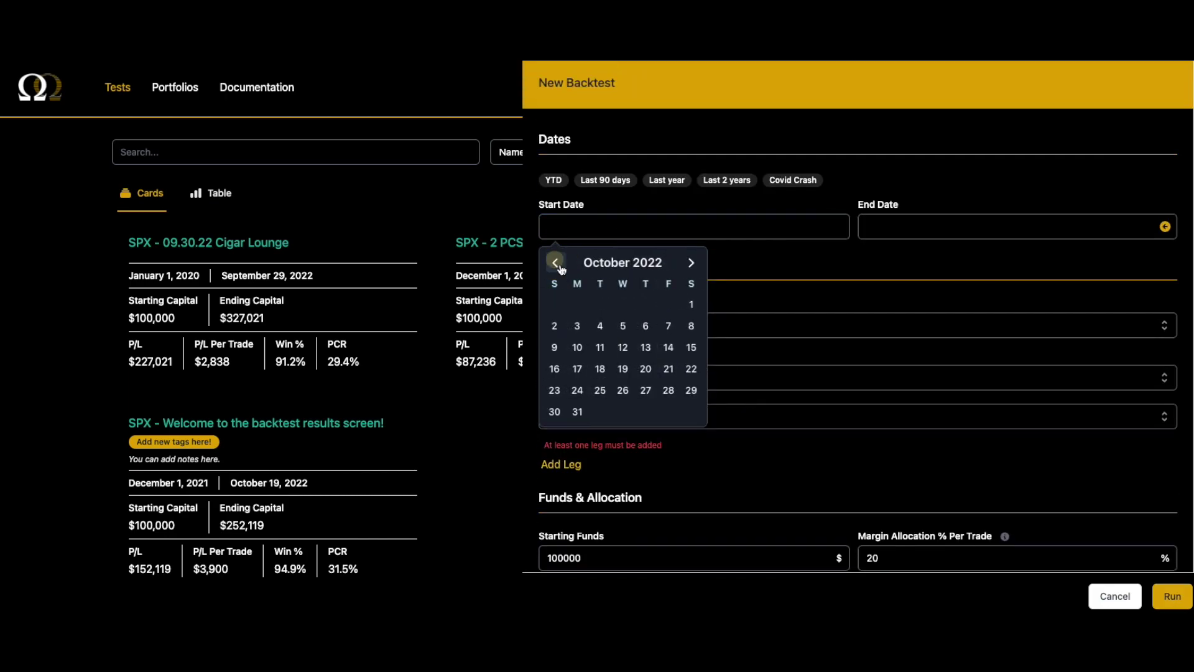
pyautogui.click(691, 303)
pyautogui.click(873, 227)
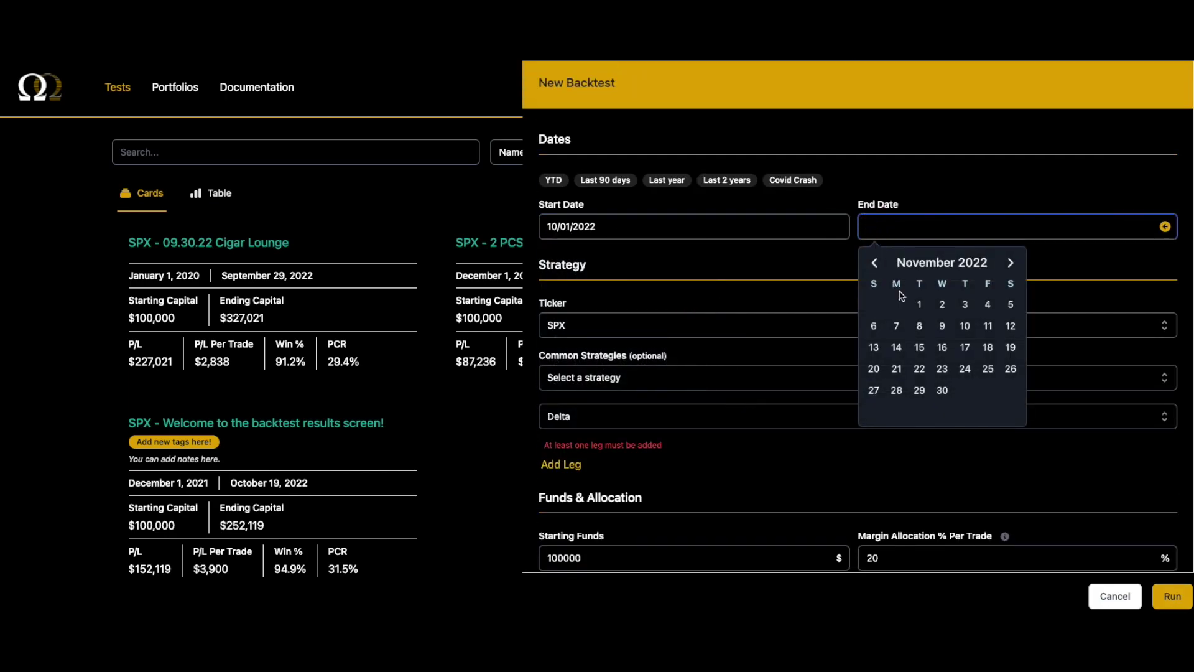
pyautogui.click(965, 350)
# Step: Choose SPY as the ticker and Long Call Spread as the strategy
pyautogui.click(619, 326)
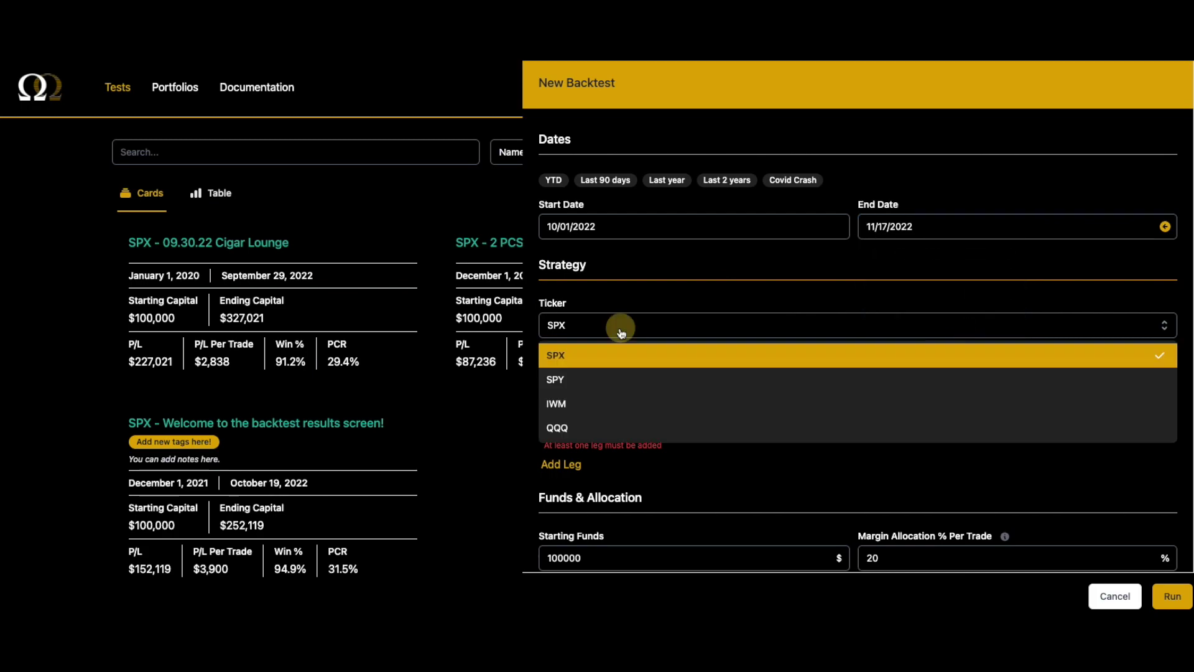
pyautogui.click(585, 387)
pyautogui.scroll(-5, 643, 381)
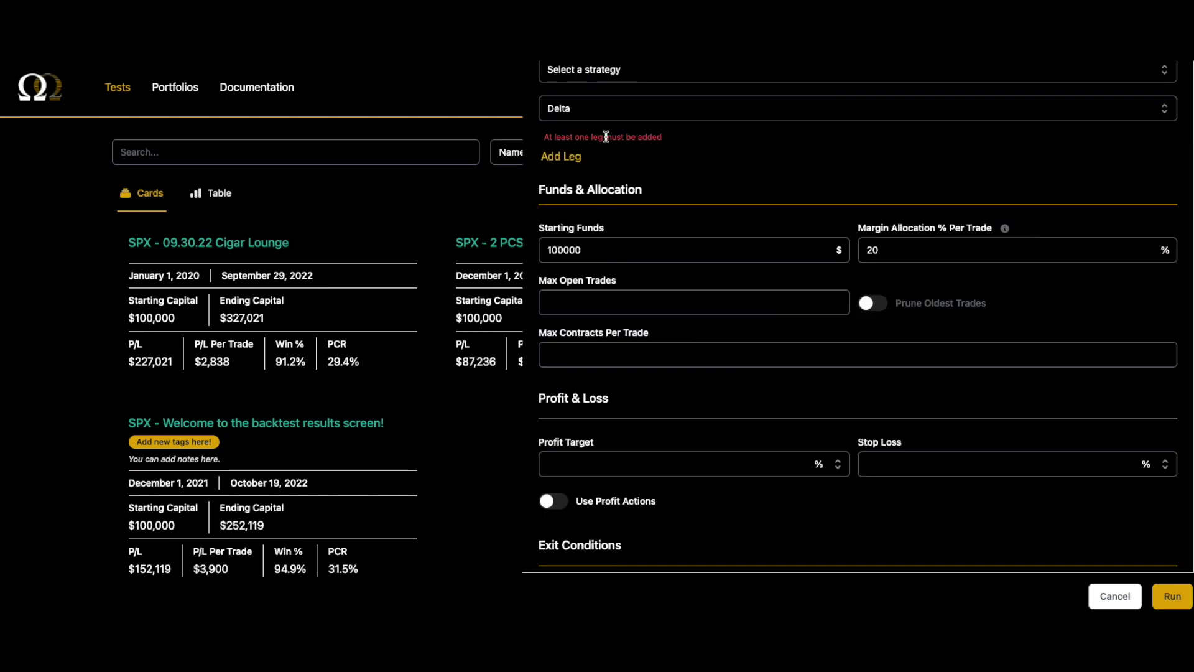
pyautogui.scroll(5, 606, 156)
pyautogui.click(599, 106)
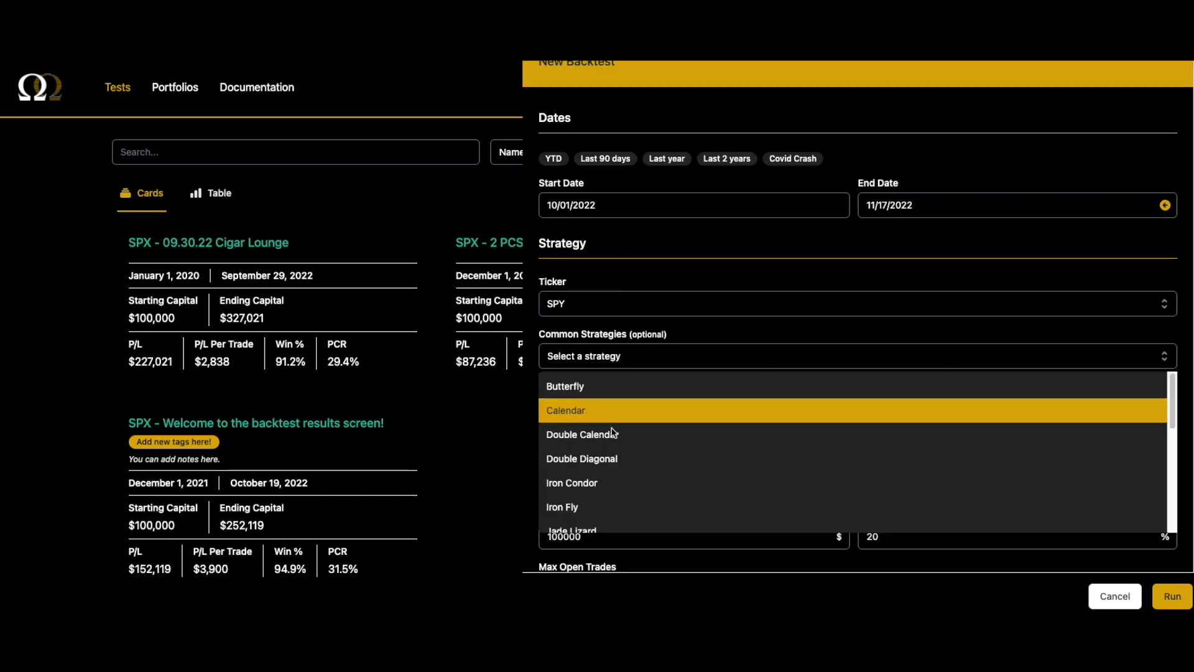
pyautogui.scroll(-3, 619, 432)
pyautogui.click(602, 420)
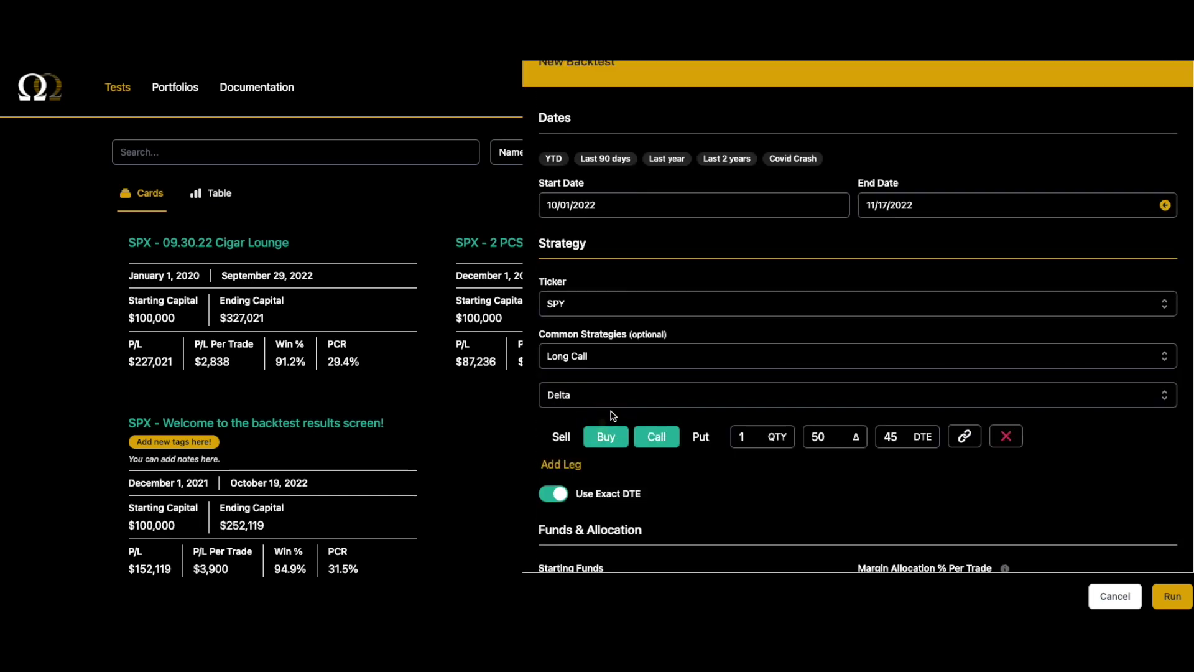
pyautogui.click(574, 358)
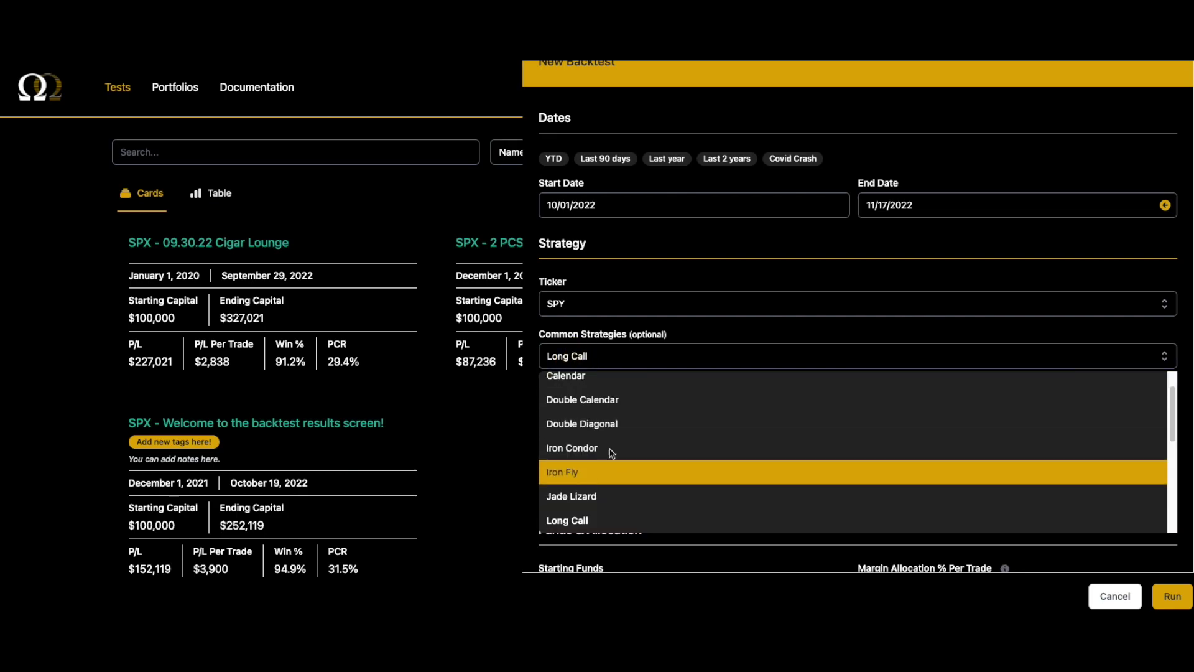
pyautogui.scroll(-3, 607, 439)
pyautogui.click(606, 495)
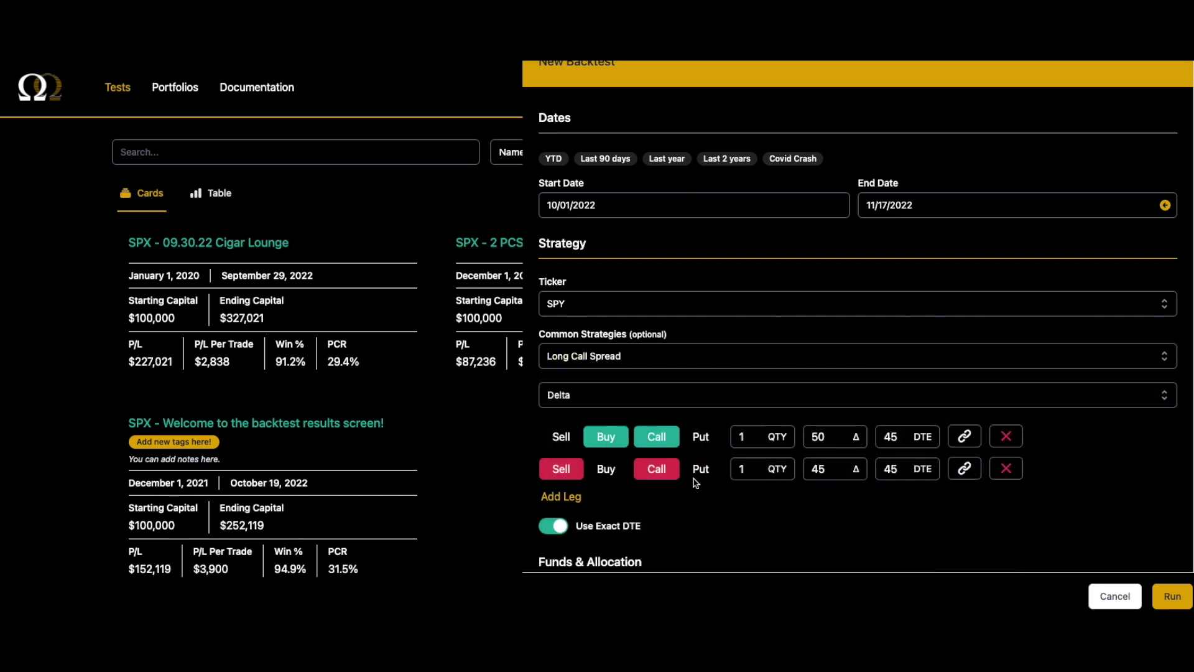
# Step: Turn off Use Exact DTE and set the leg DTE to 5
pyautogui.scroll(-1, 678, 460)
pyautogui.scroll(-2, 678, 461)
pyautogui.click(554, 376)
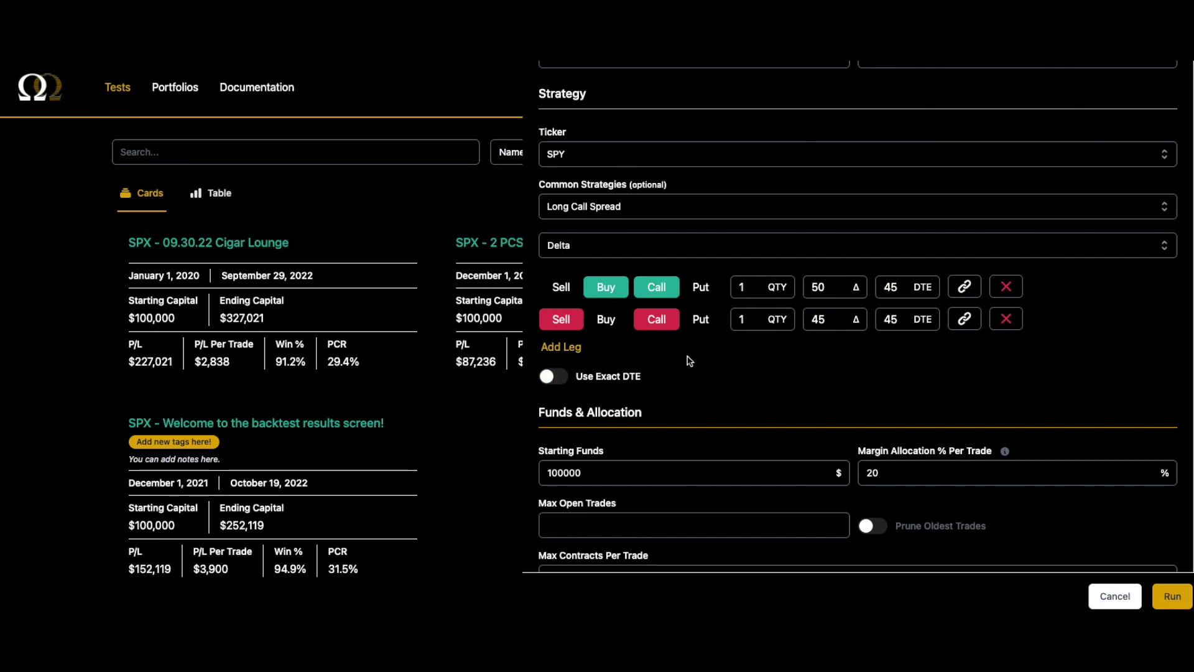
pyautogui.doubleClick(890, 289)
pyautogui.write('5')
pyautogui.click(838, 315)
pyautogui.moveTo(830, 288); pyautogui.dragTo(795, 290)
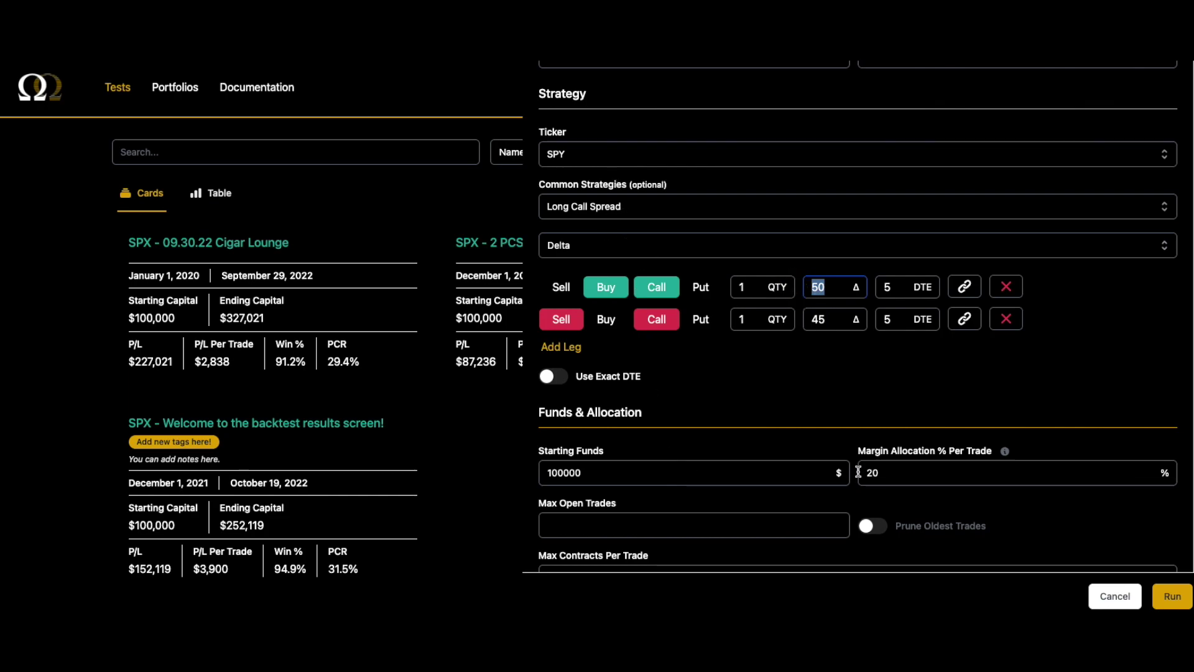
# Step: Set a 20% profit target and 20% stop loss, then run the backtest
pyautogui.scroll(-1, 855, 446)
pyautogui.scroll(-5, 855, 447)
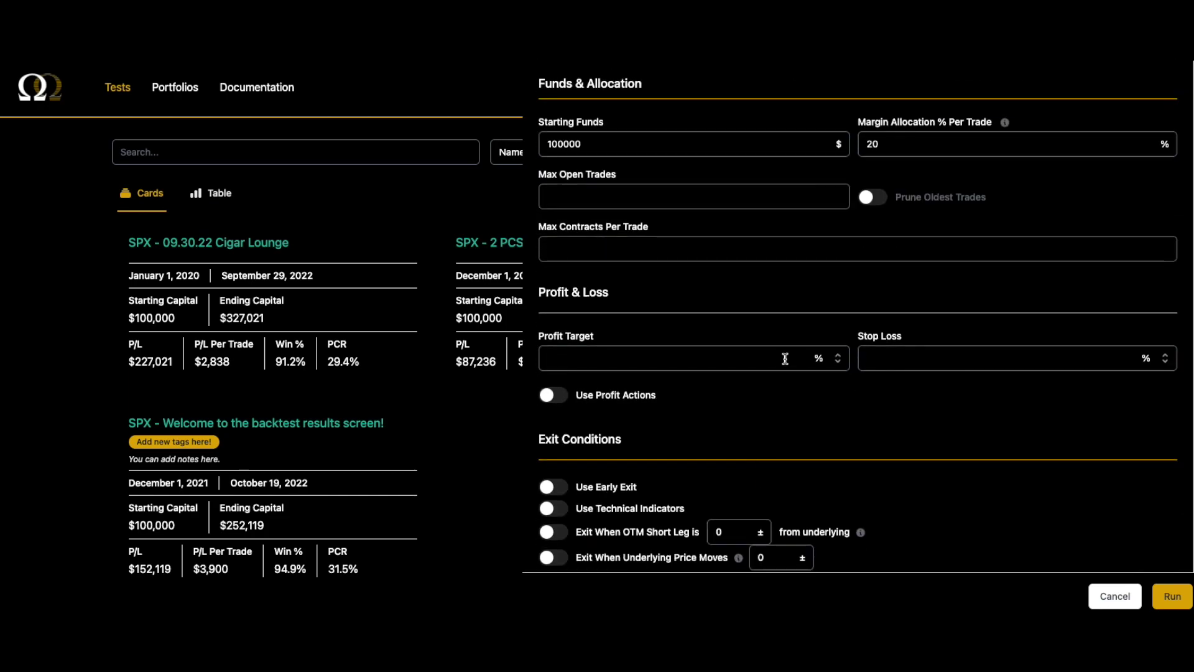
pyautogui.click(785, 358)
pyautogui.write('50')
pyautogui.click(889, 355)
pyautogui.write('200')
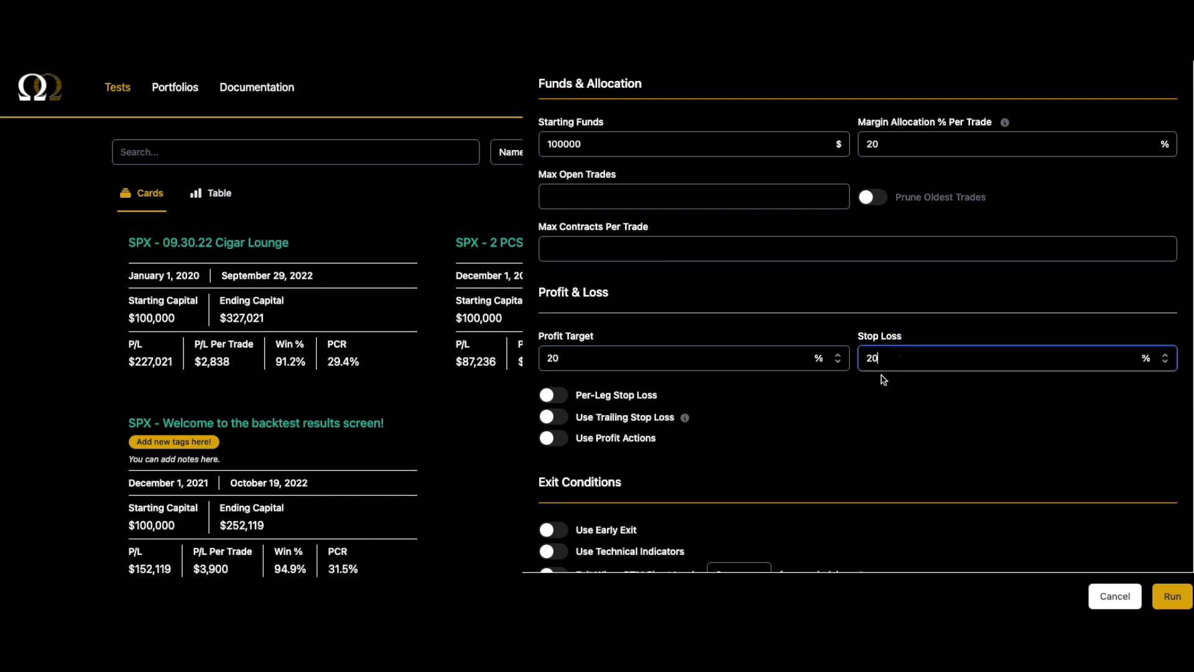
pyautogui.scroll(-7, 802, 423)
pyautogui.scroll(-1, 672, 398)
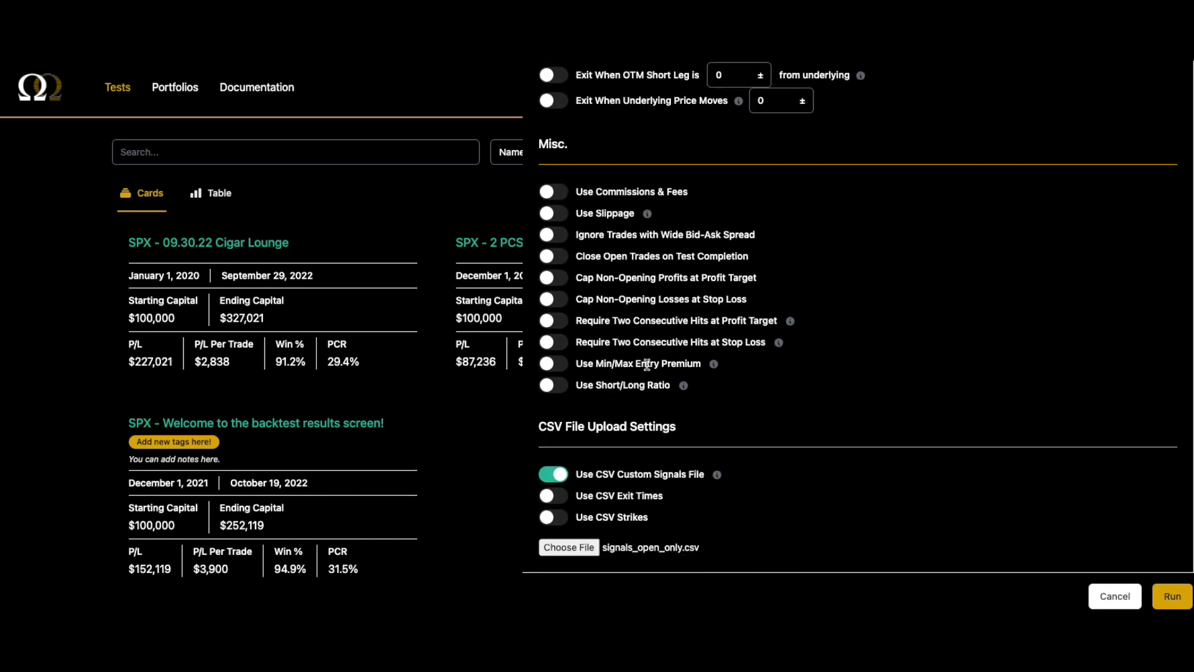
pyautogui.click(1165, 596)
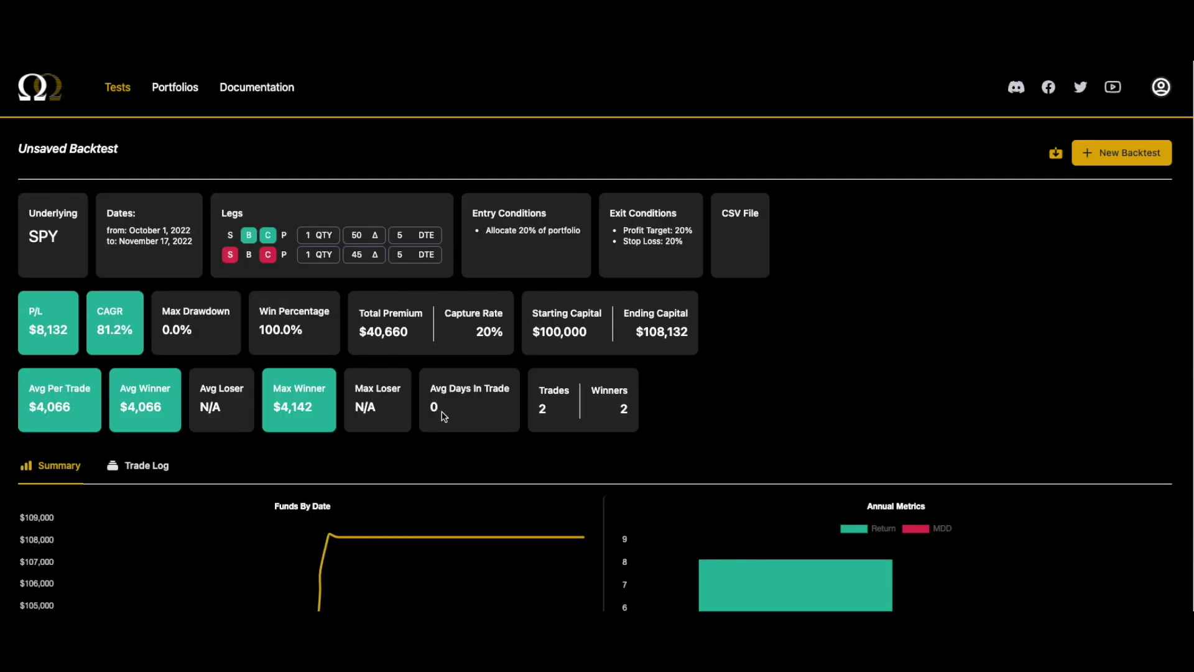
# Step: View the Trade Log listing the SPY backtest's two profit-target trades
pyautogui.click(147, 466)
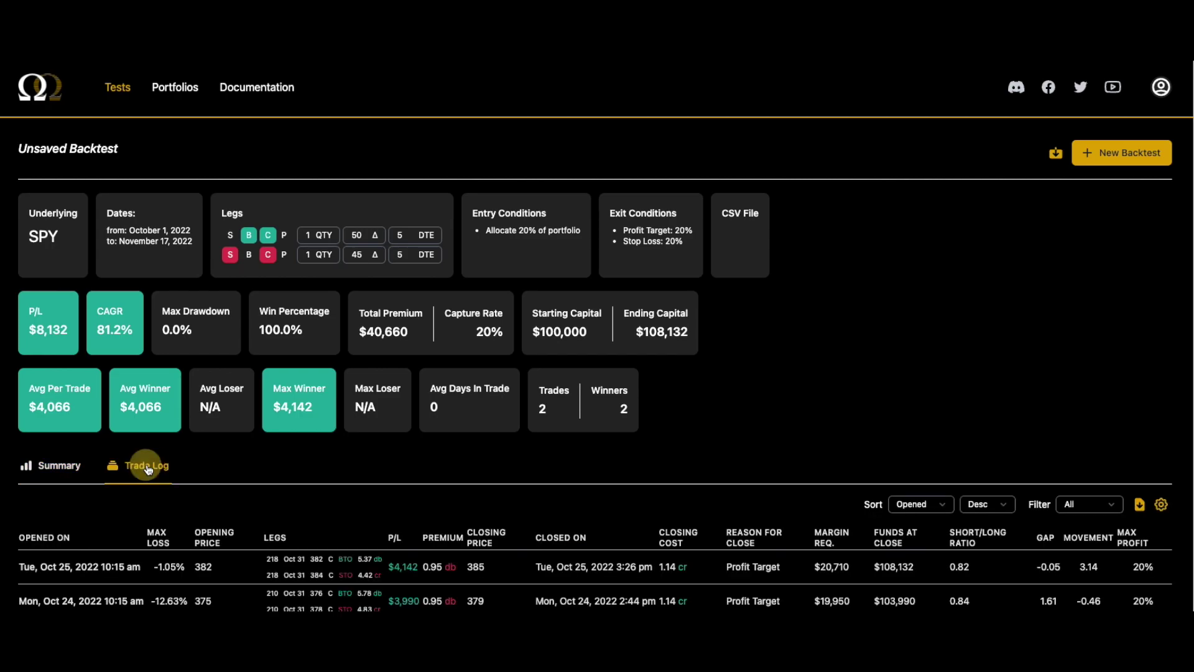
pyautogui.scroll(-1, 297, 460)
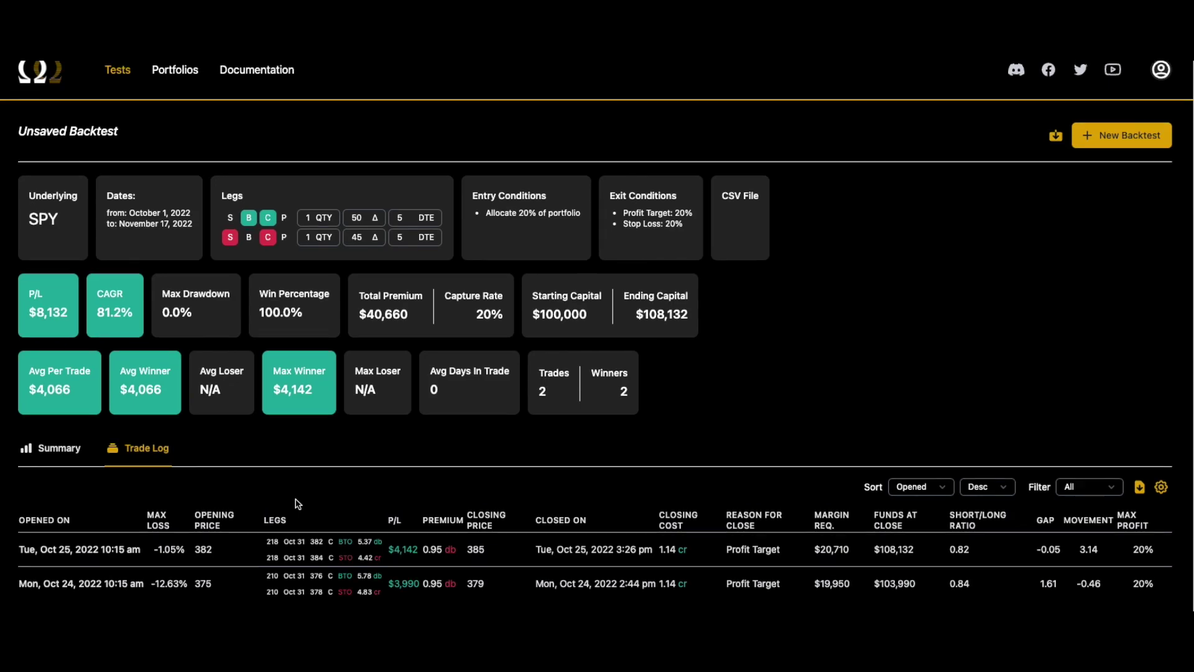
pyautogui.scroll(1, 292, 503)
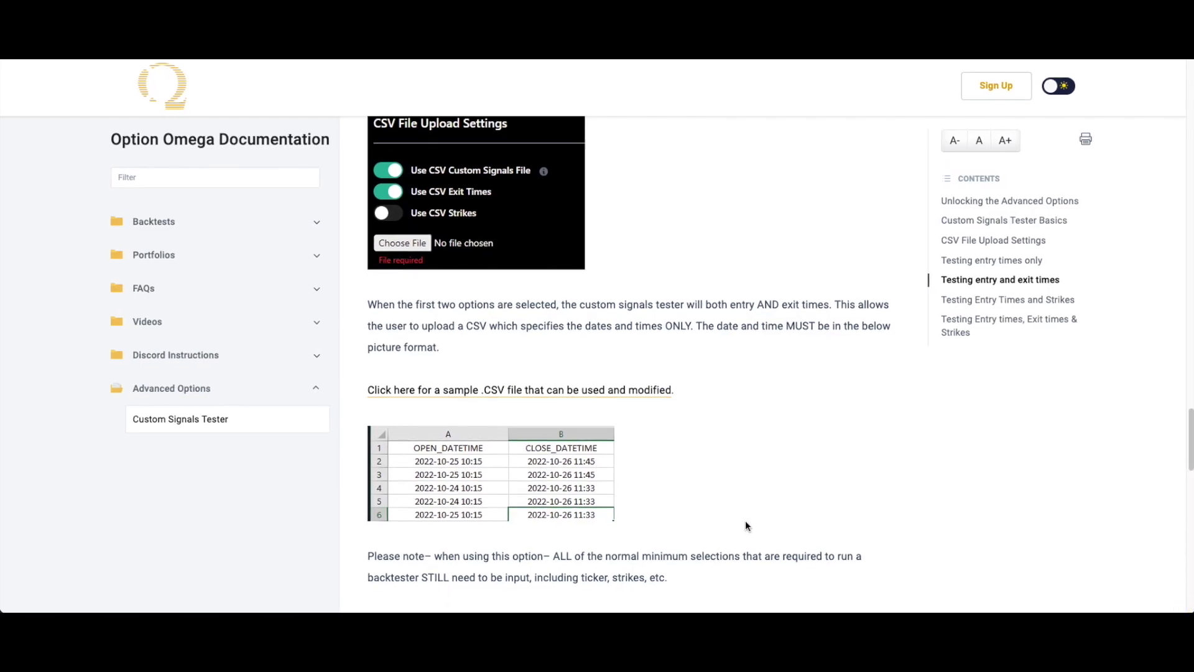
# Step: Scroll the Custom Signals Tester guide to the OPEN_DATETIME/CLOSE_DATETIME sample CSV
pyautogui.scroll(-9, 745, 520)
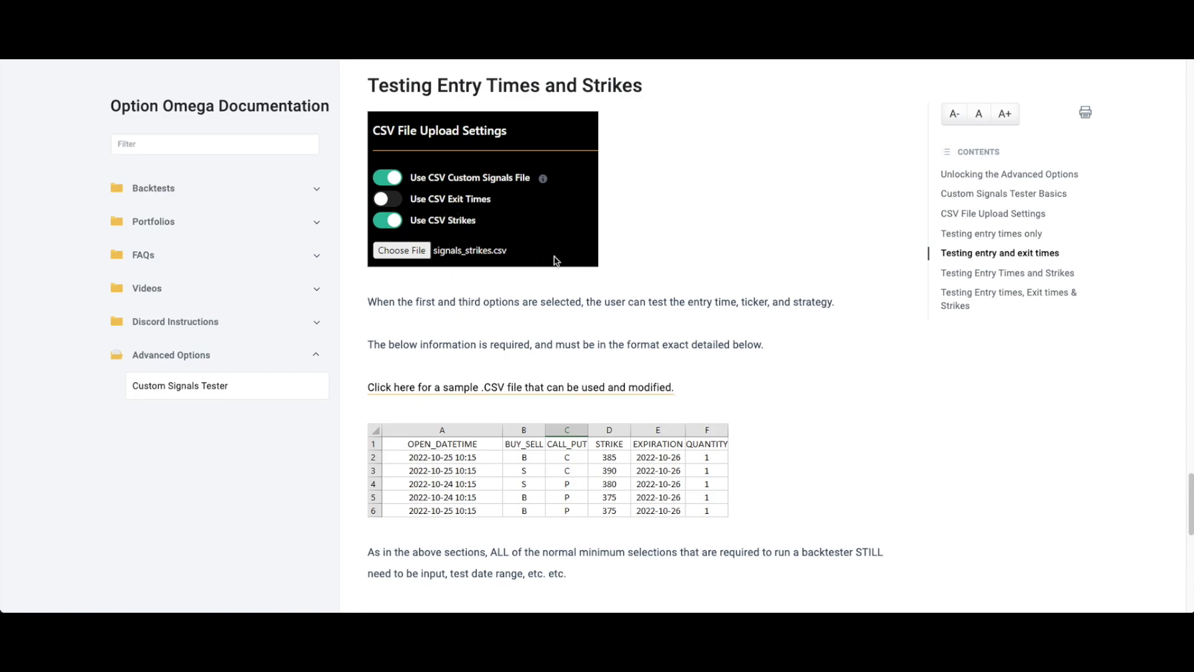
pyautogui.scroll(5, 563, 311)
pyautogui.scroll(-6, 563, 316)
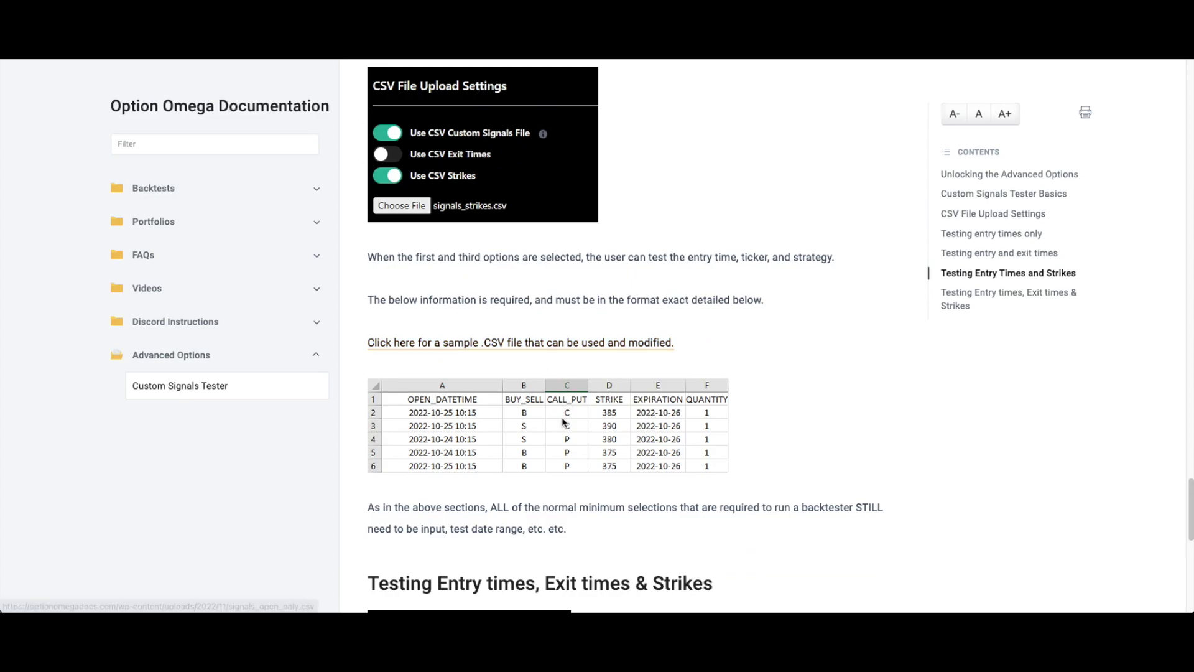
pyautogui.scroll(10, 558, 429)
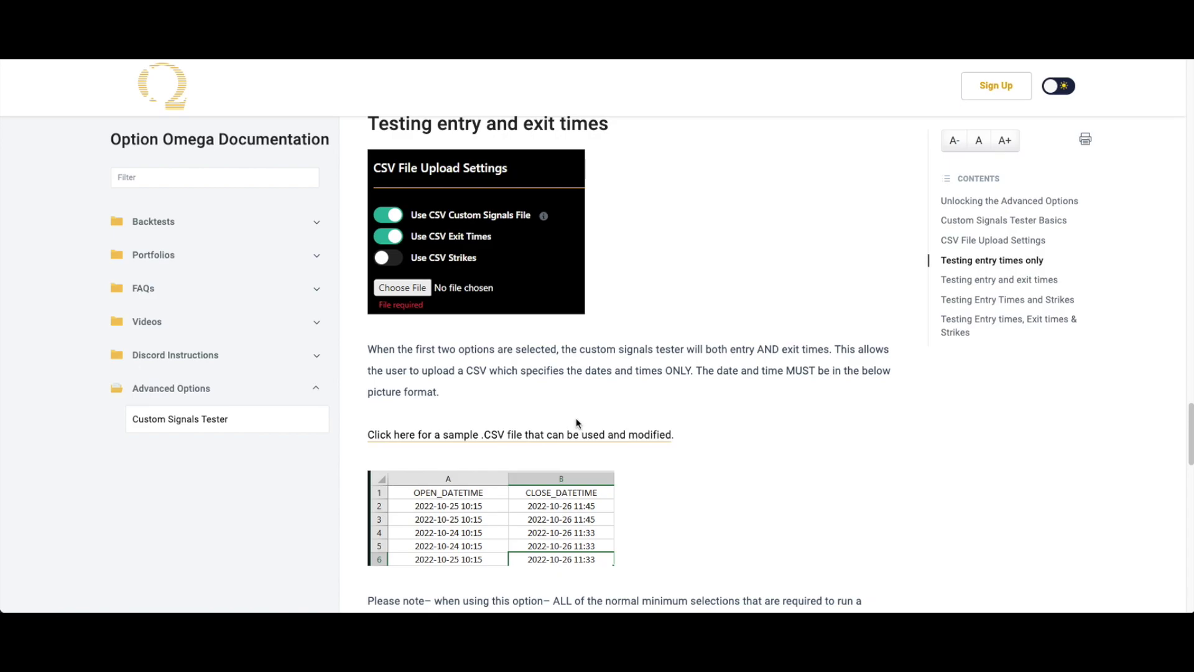
# Step: Scroll to the exit-times screenshot and five-row date/time sample in the entry-and-exit section
pyautogui.scroll(-8, 513, 365)
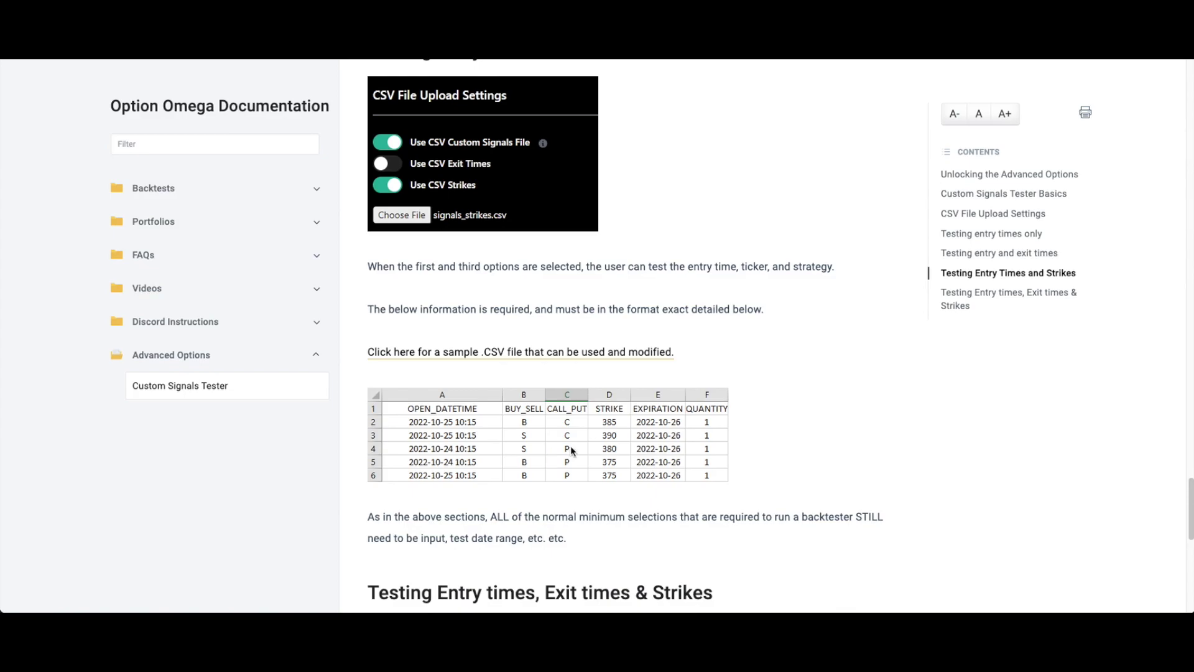
pyautogui.scroll(-10, 570, 446)
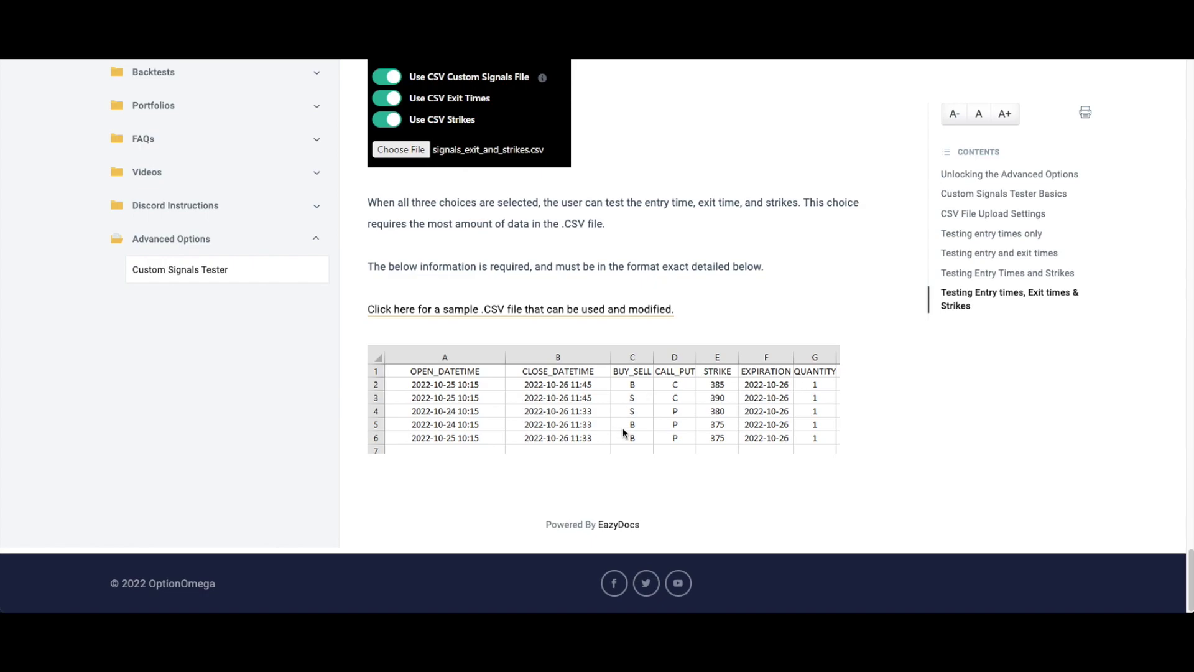
pyautogui.scroll(6, 618, 429)
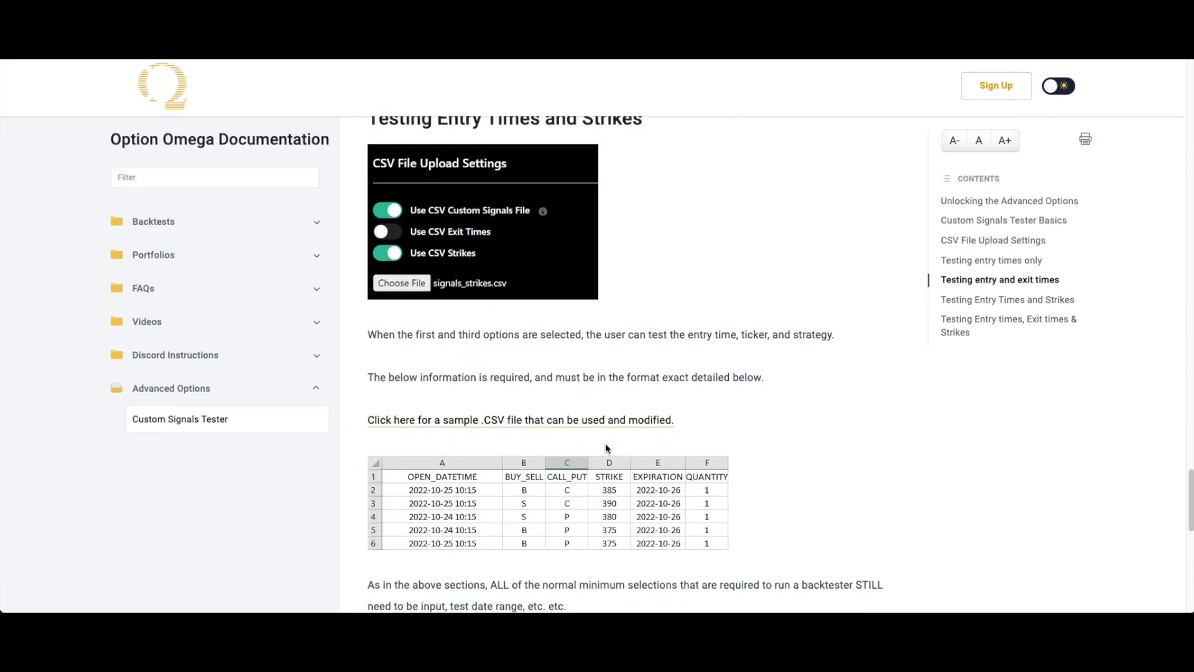
pyautogui.scroll(15, 606, 446)
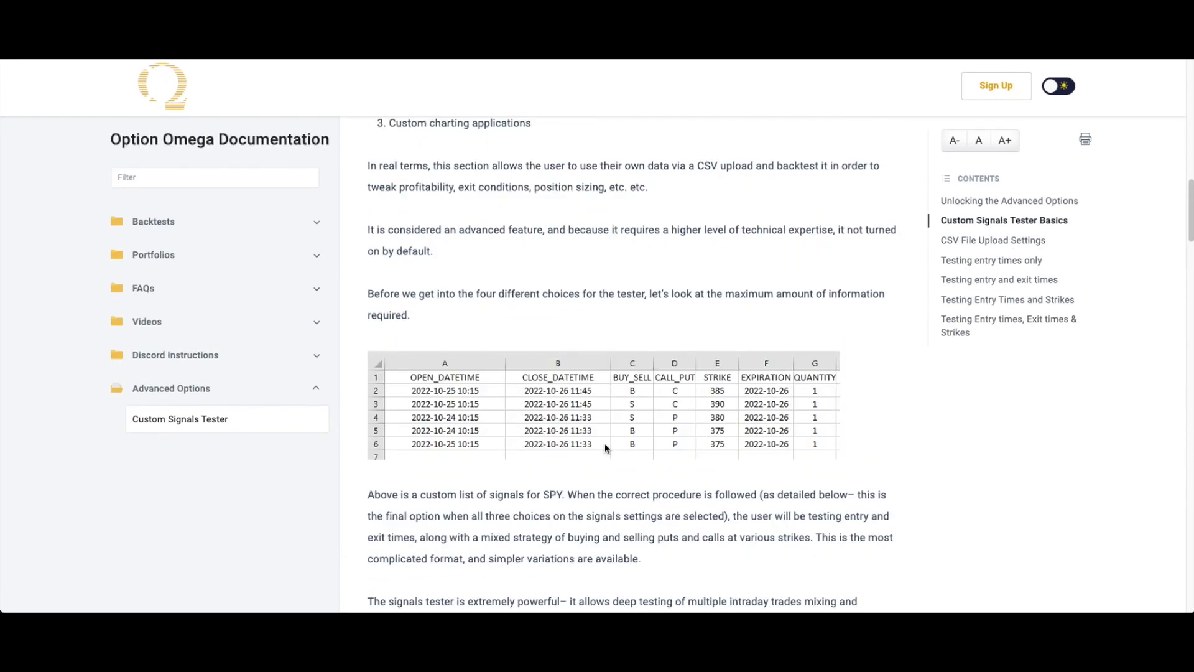
pyautogui.scroll(6, 605, 444)
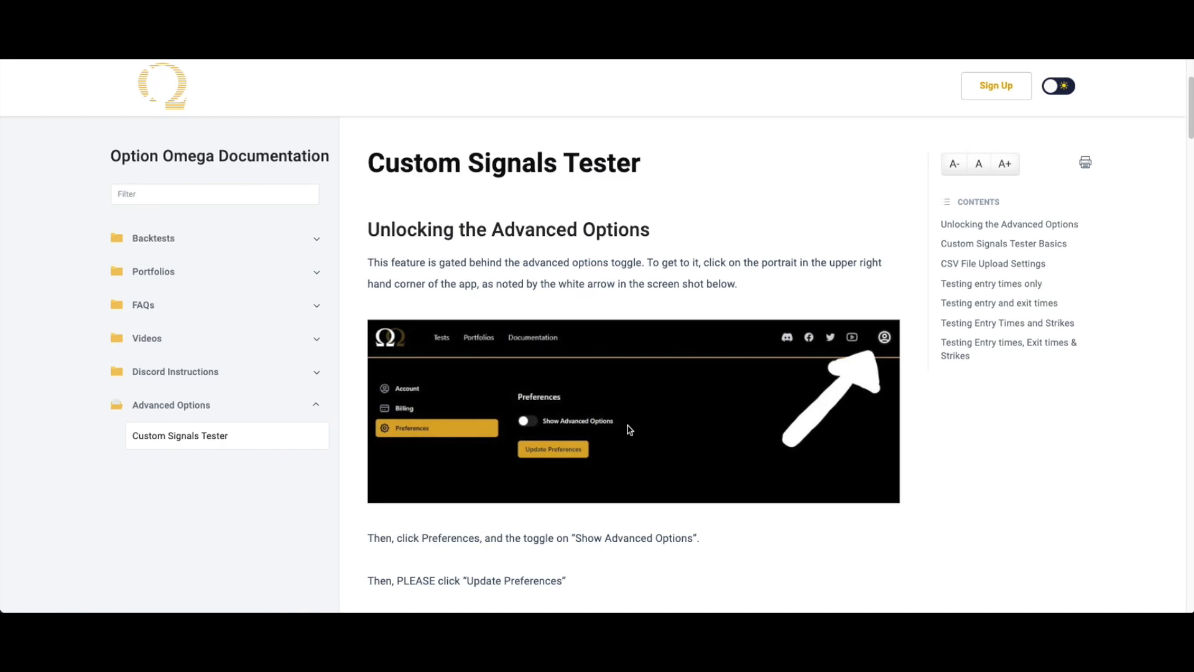
pyautogui.scroll(-11, 619, 419)
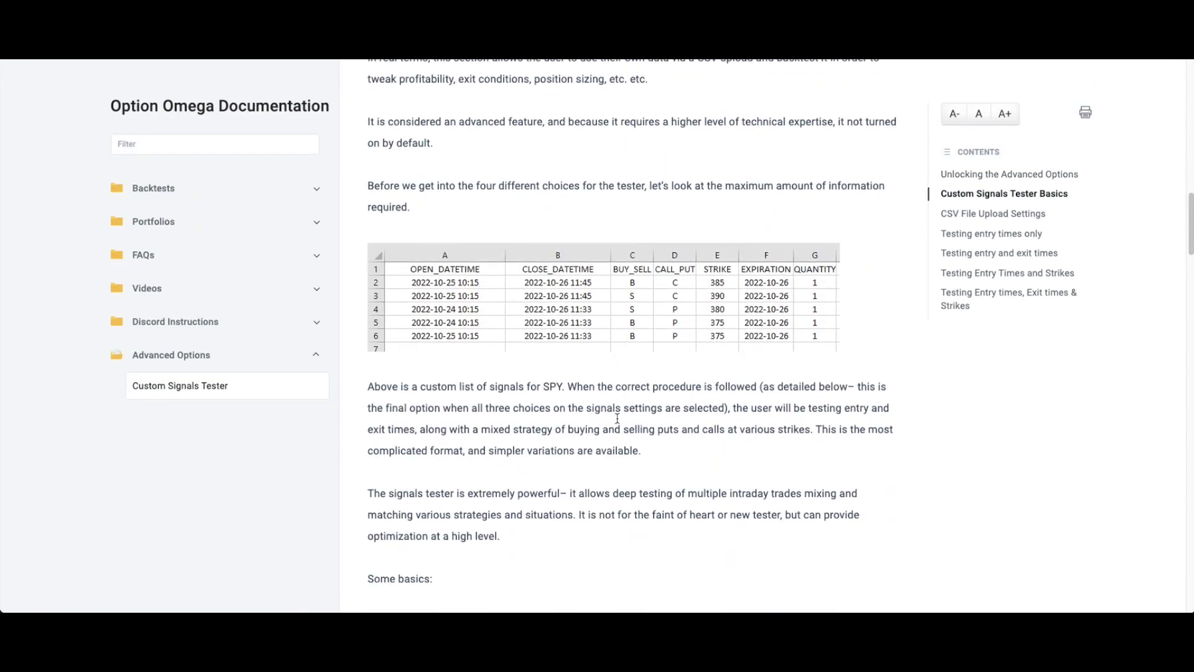
pyautogui.scroll(-12, 619, 416)
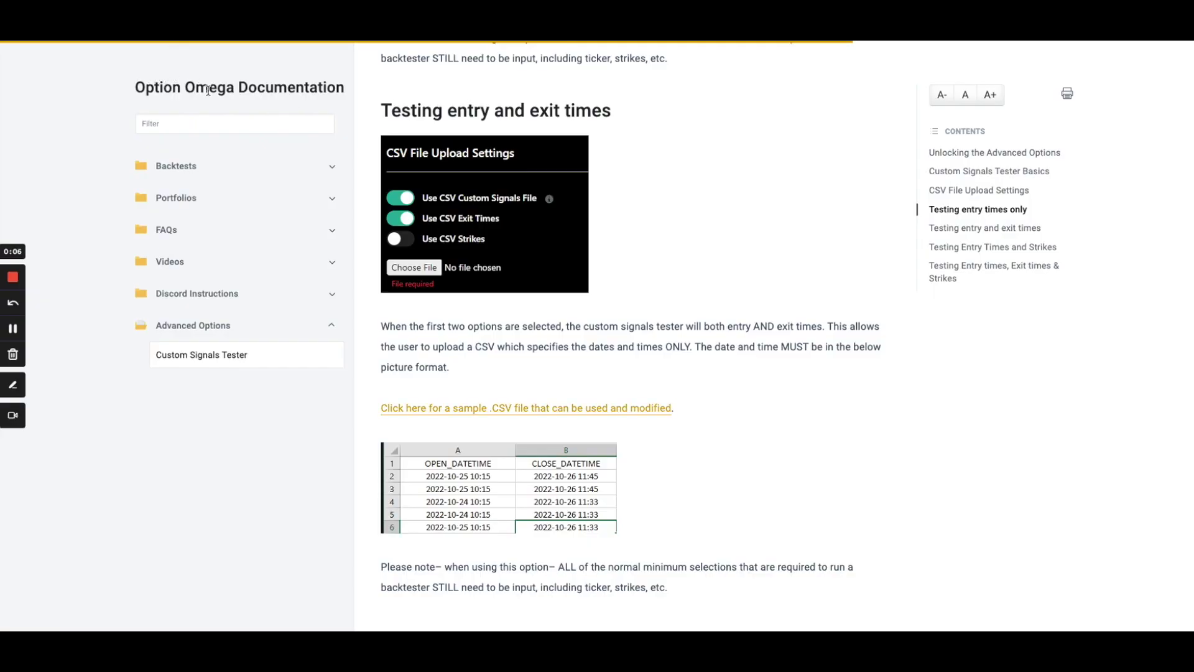
# Step: Jump via the contents to Testing entry times only, then Testing entry and exit times
pyautogui.scroll(10, 439, 212)
pyautogui.scroll(12, 440, 213)
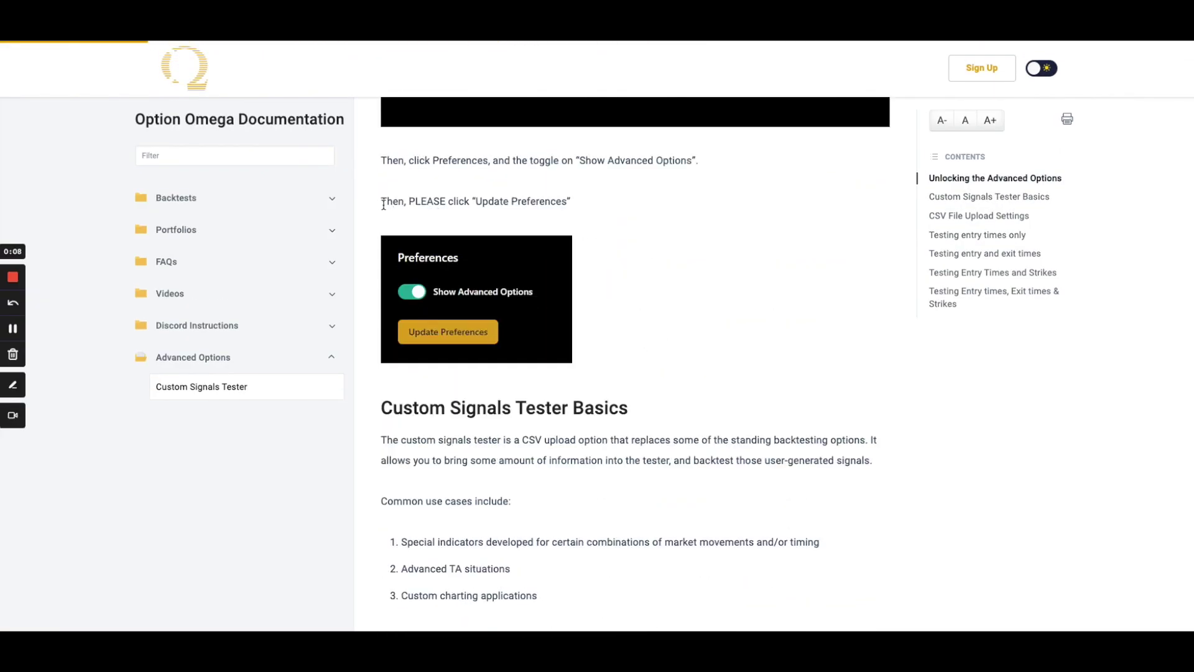
pyautogui.scroll(-2, 440, 218)
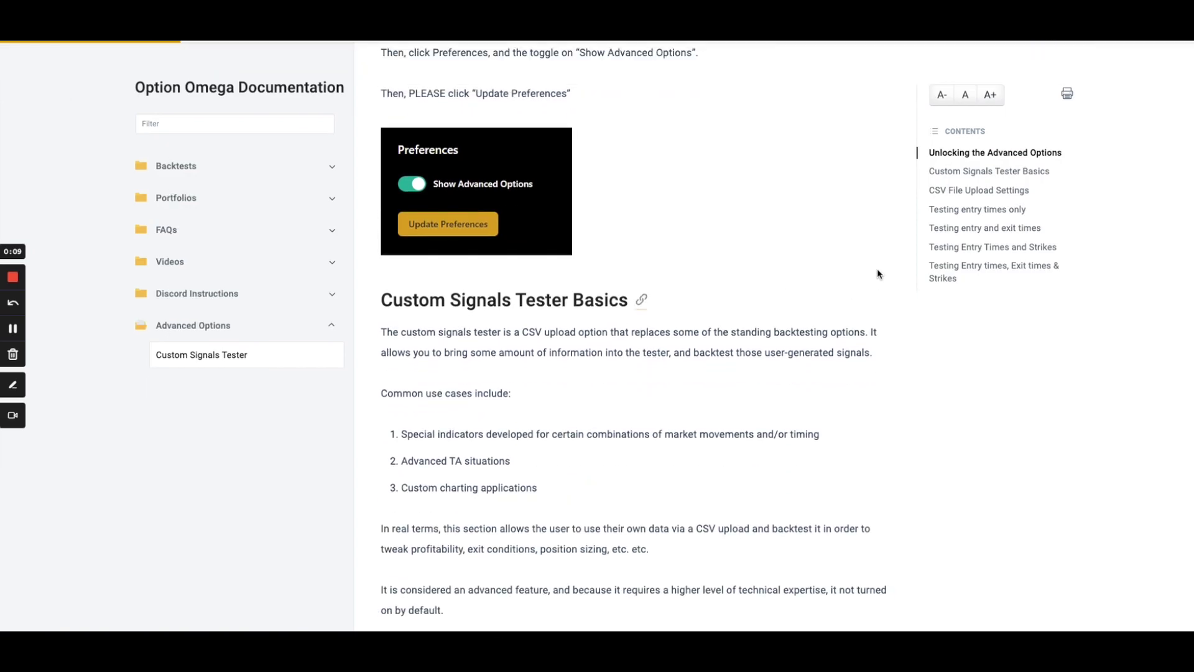
pyautogui.click(953, 211)
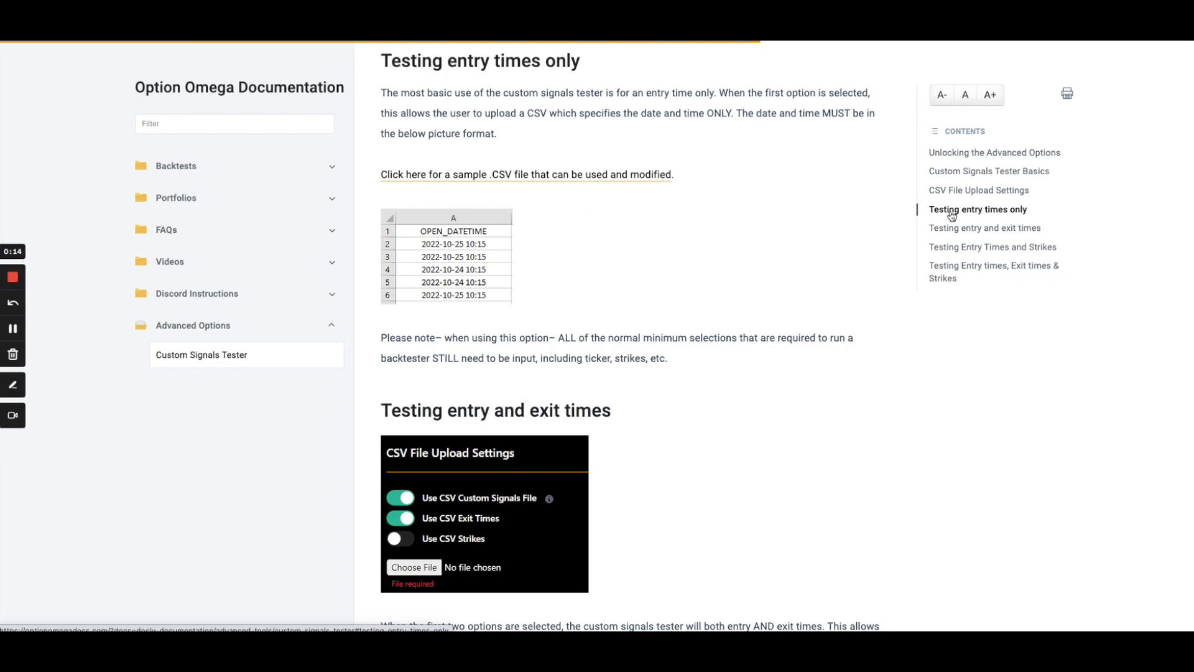
pyautogui.click(981, 228)
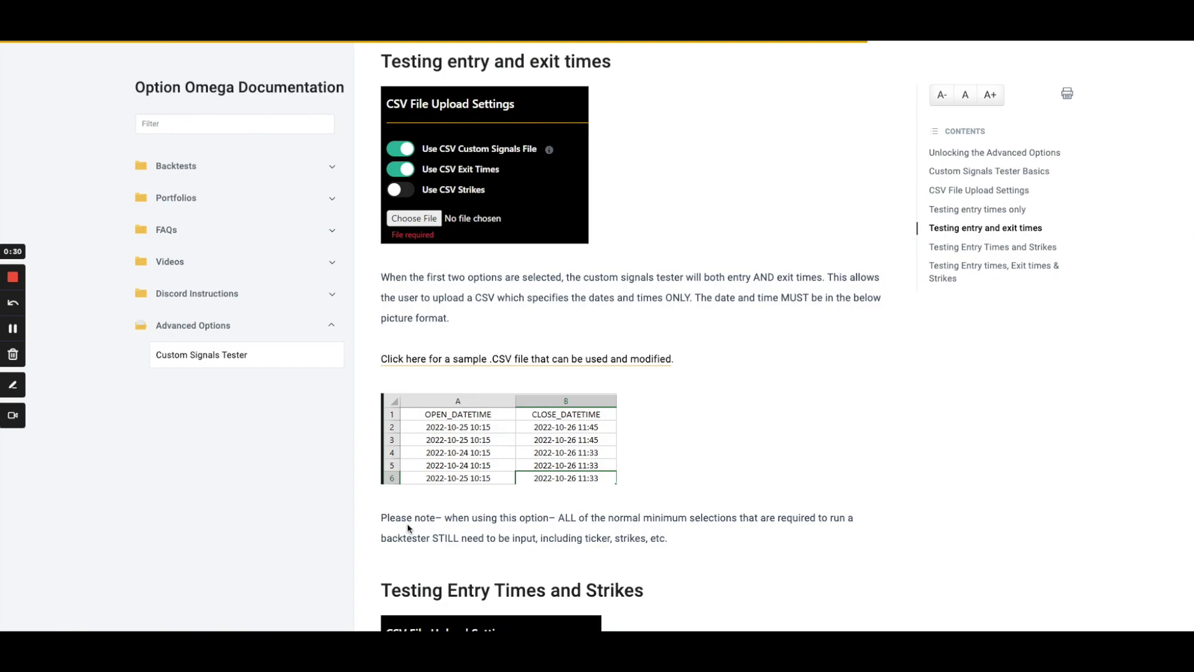
# Step: Highlight the Please note paragraph on required selections, then start a new backtest
pyautogui.moveTo(380, 518); pyautogui.dragTo(673, 540)
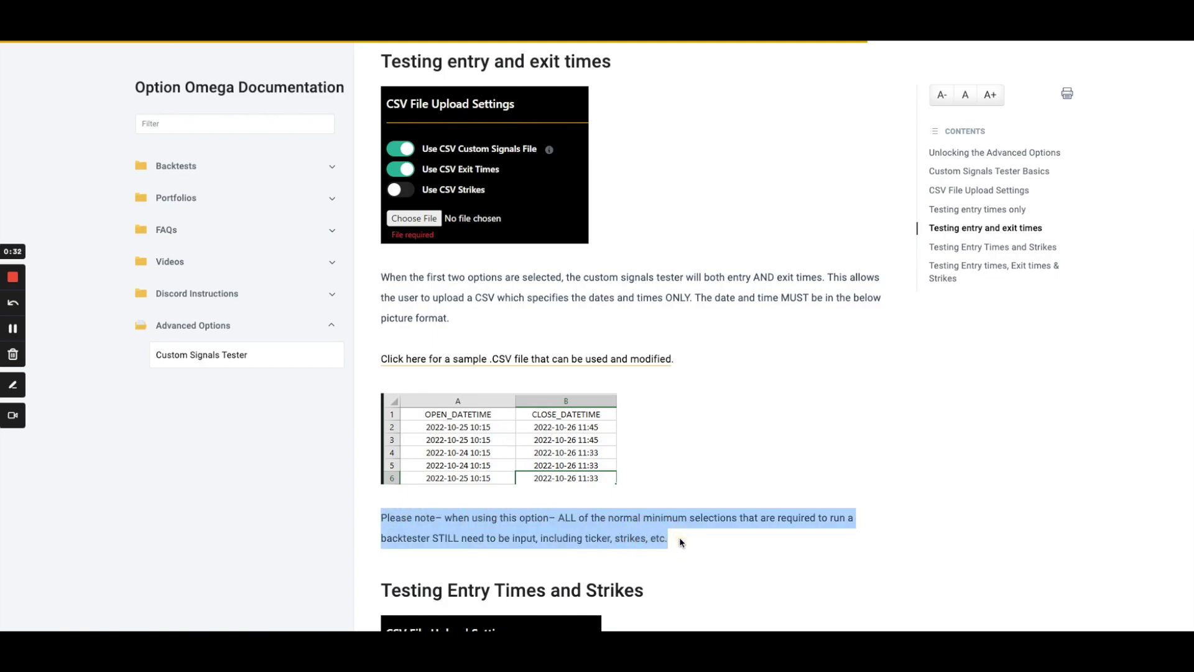
pyautogui.click(679, 539)
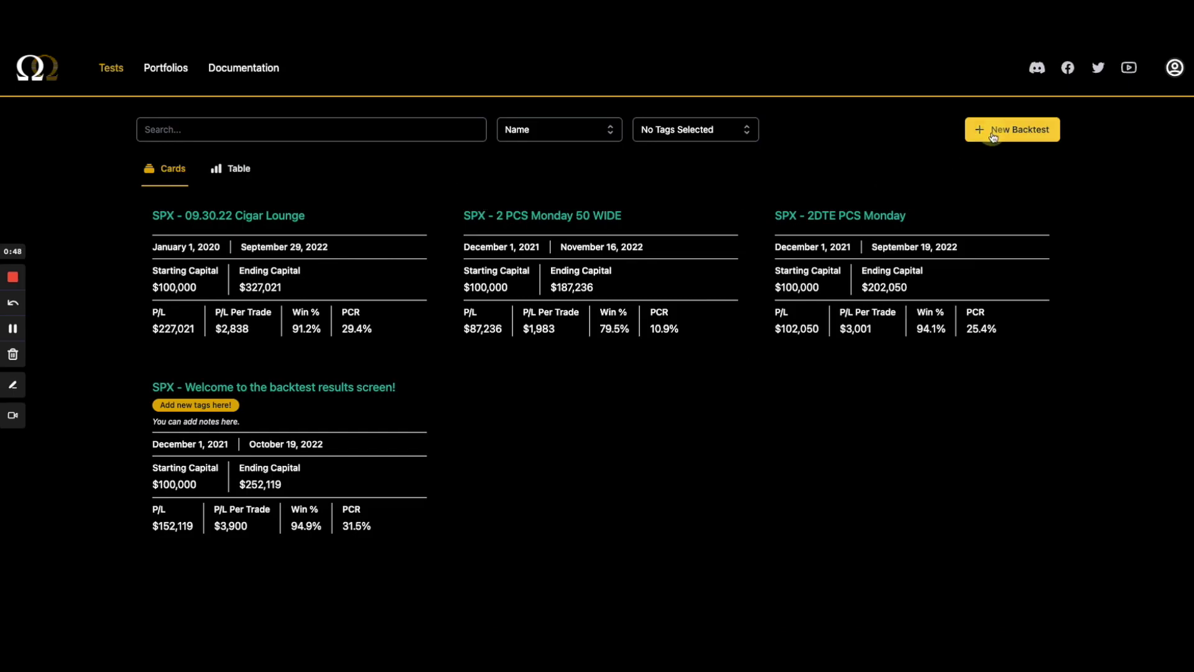
pyautogui.click(988, 127)
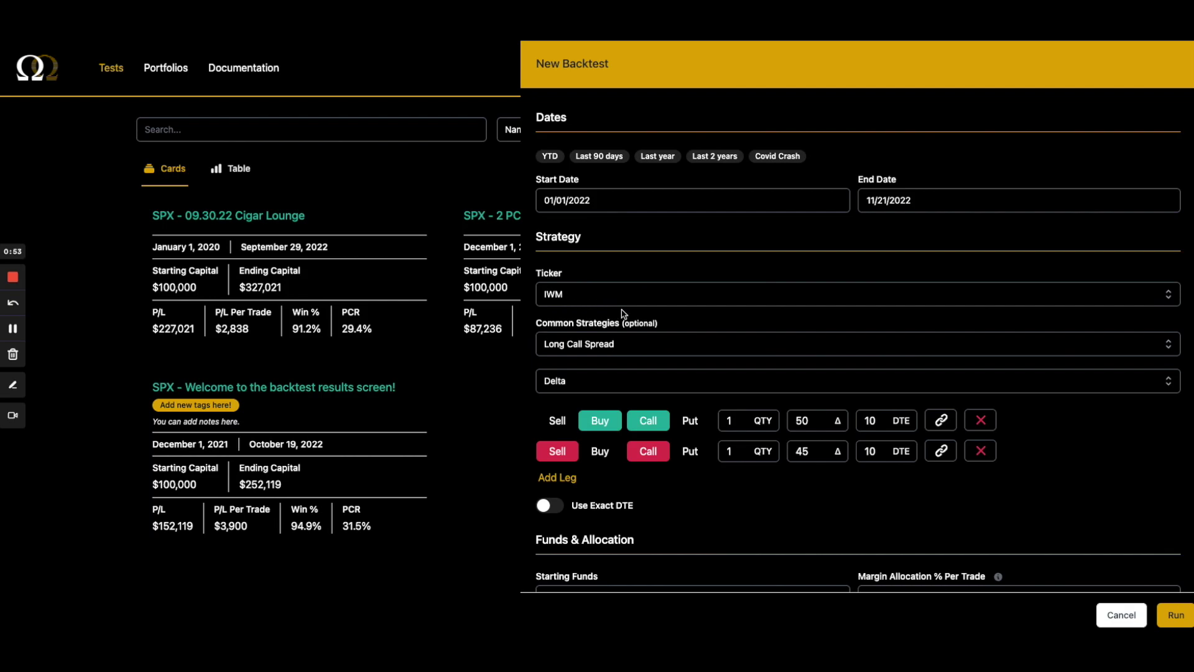
# Step: Review the IWM call spread settings and signals_exit.csv, then run the backtest
pyautogui.scroll(-2, 772, 337)
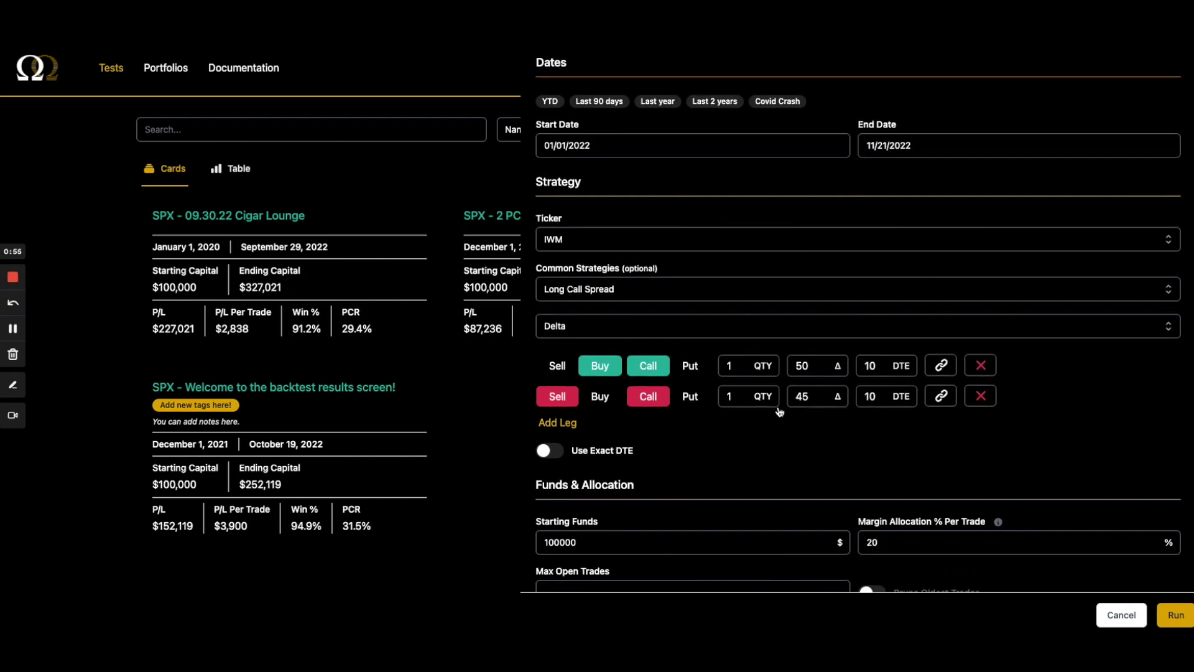
pyautogui.scroll(-5, 772, 401)
pyautogui.scroll(-4, 684, 348)
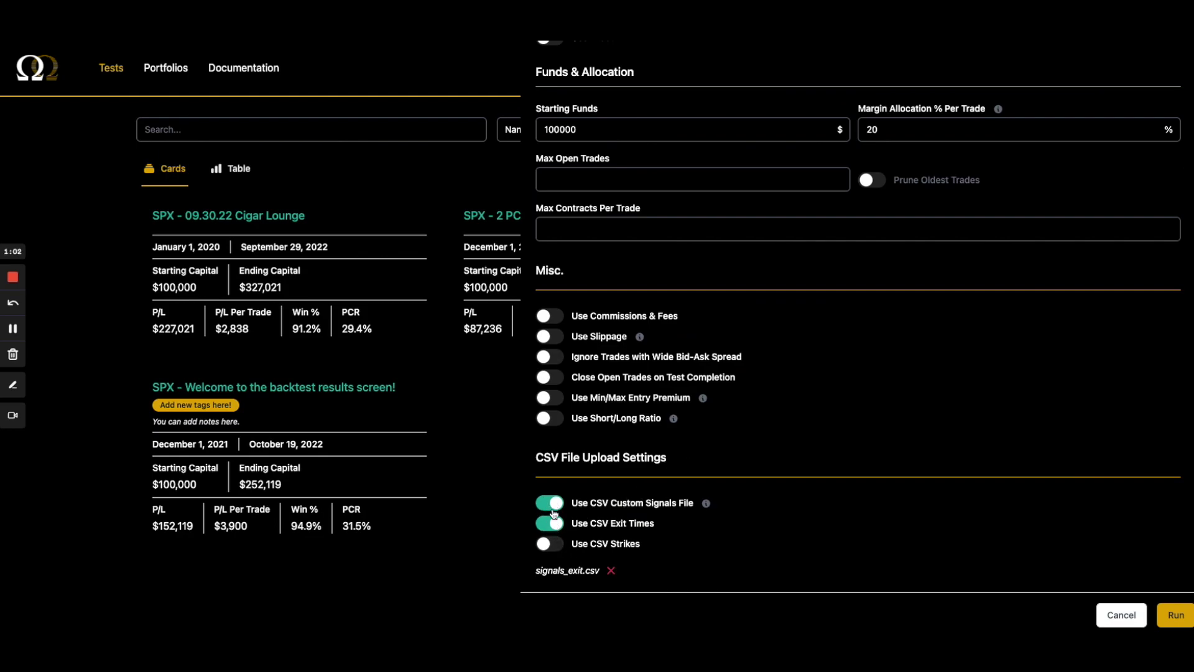
pyautogui.scroll(3, 756, 487)
pyautogui.scroll(2, 756, 487)
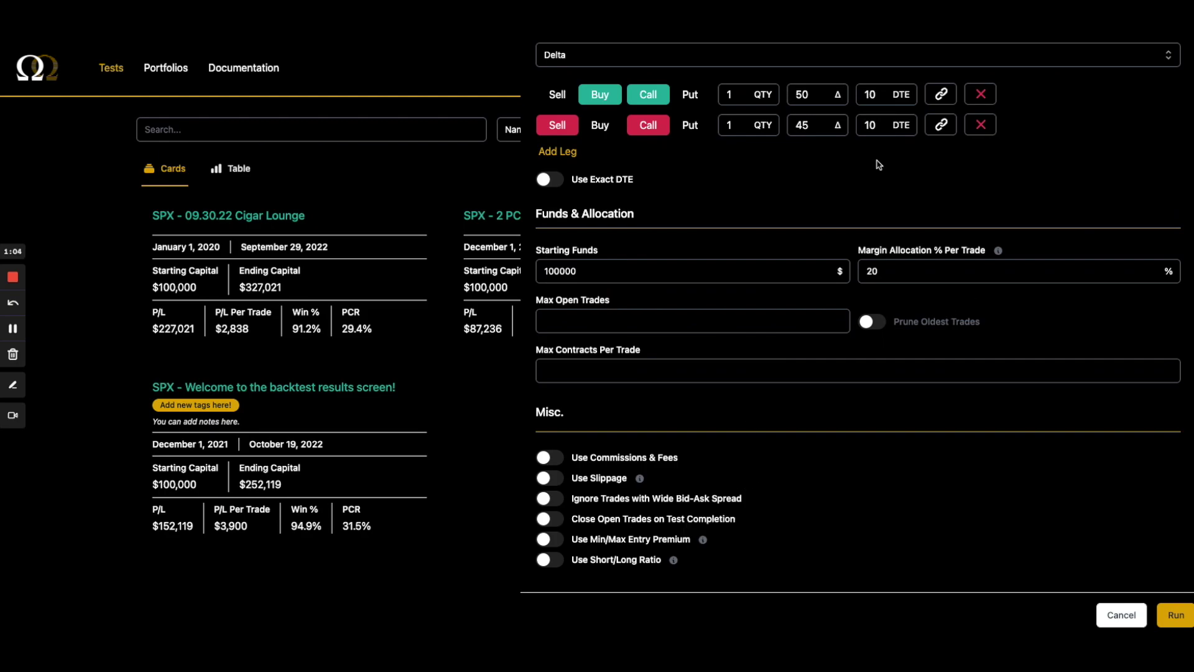
pyautogui.scroll(5, 819, 494)
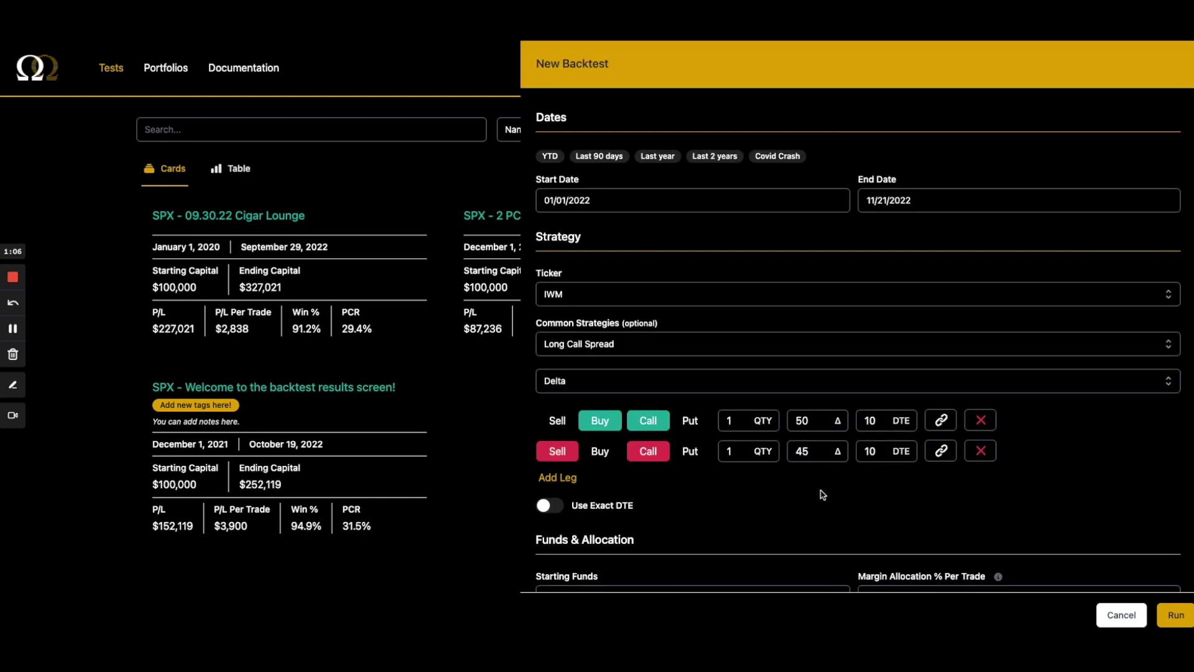
pyautogui.scroll(-1, 822, 495)
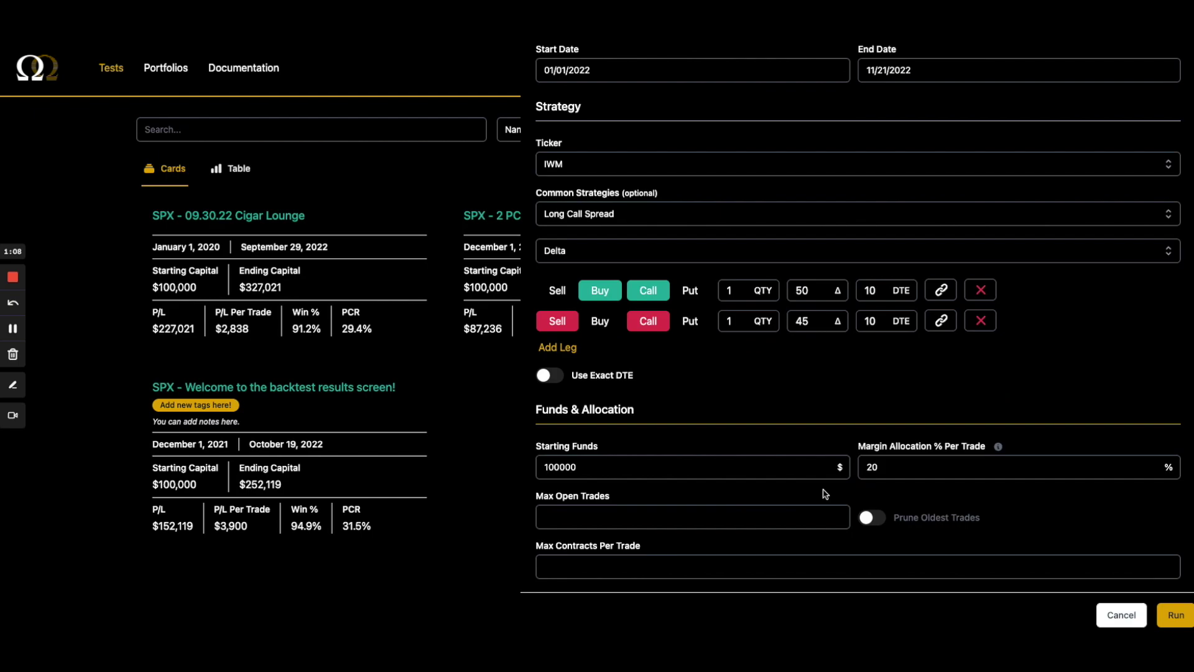
pyautogui.scroll(-10, 825, 494)
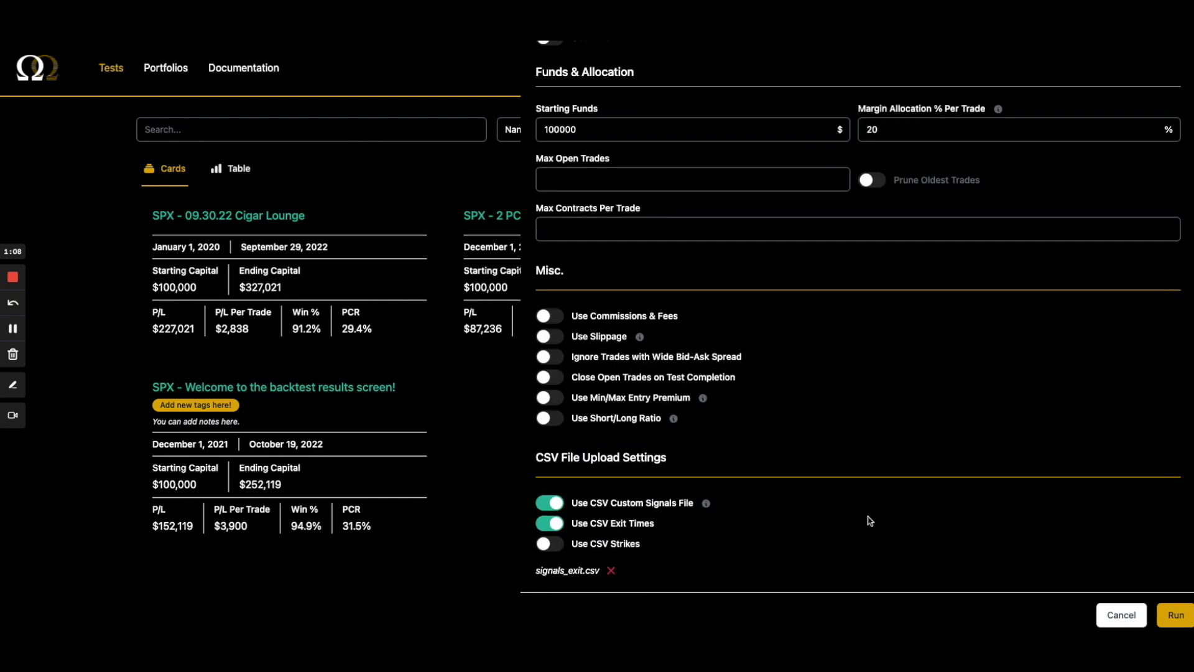
pyautogui.click(1172, 613)
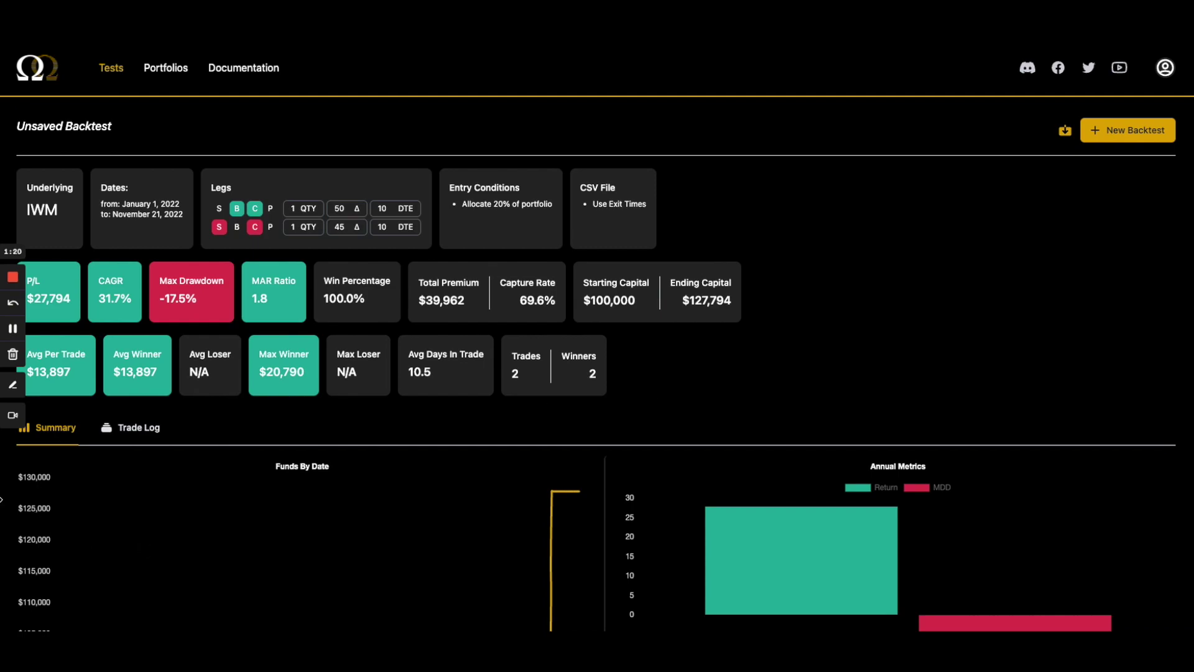
# Step: Open the Trade Log showing the two trades entered Oct 24 and Oct 25 at 10:15 am
pyautogui.moveTo(1, 499); pyautogui.dragTo(26, 496)
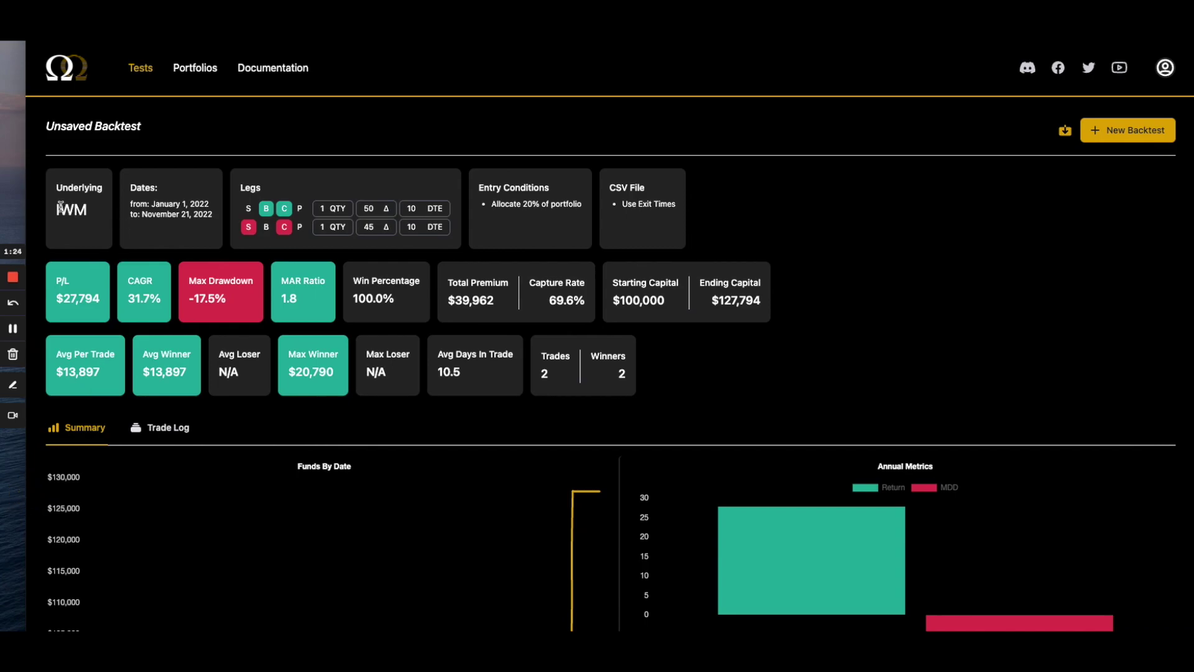
pyautogui.click(166, 429)
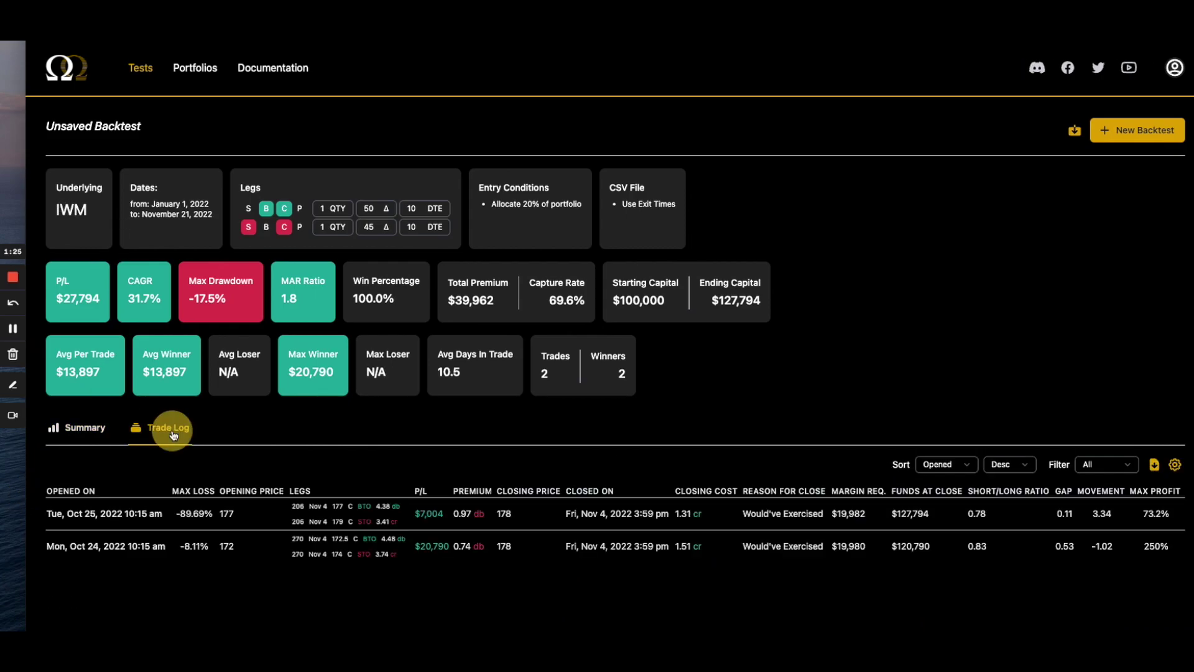
pyautogui.click(216, 515)
pyautogui.click(245, 311)
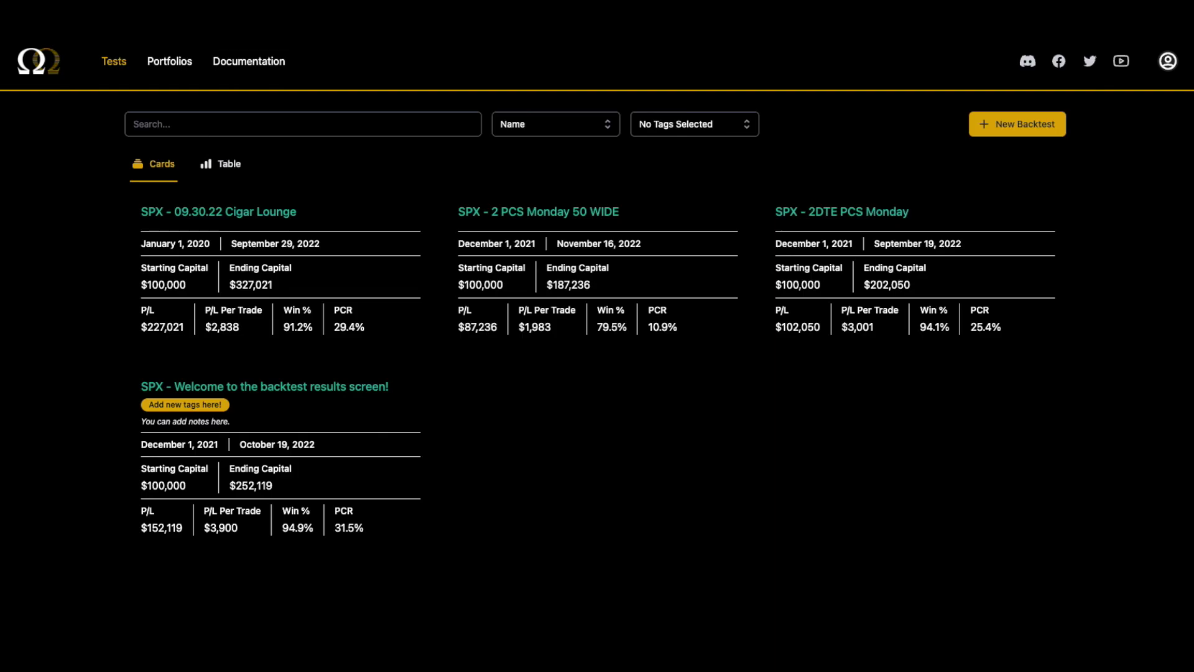
# Step: Create a new backtest with Use CSV Custom Signals File and Use CSV Strikes on, loading signals_strikes.csv
pyautogui.click(994, 132)
pyautogui.scroll(-10, 704, 434)
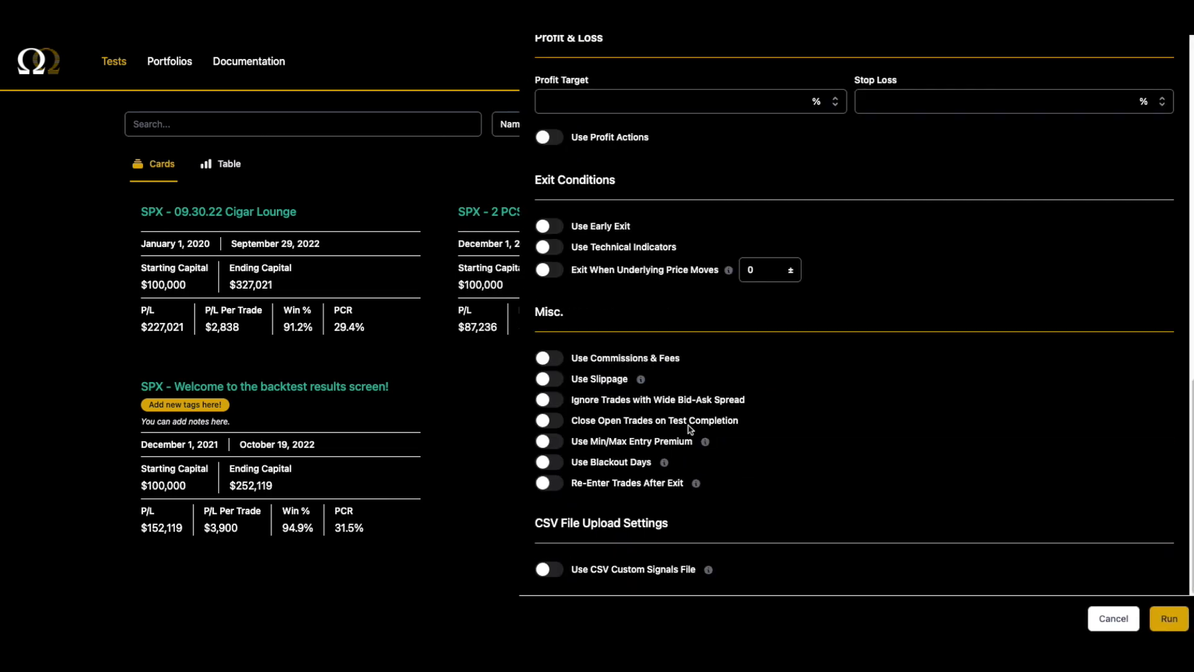
pyautogui.click(552, 569)
pyautogui.scroll(-1, 556, 573)
pyautogui.click(550, 528)
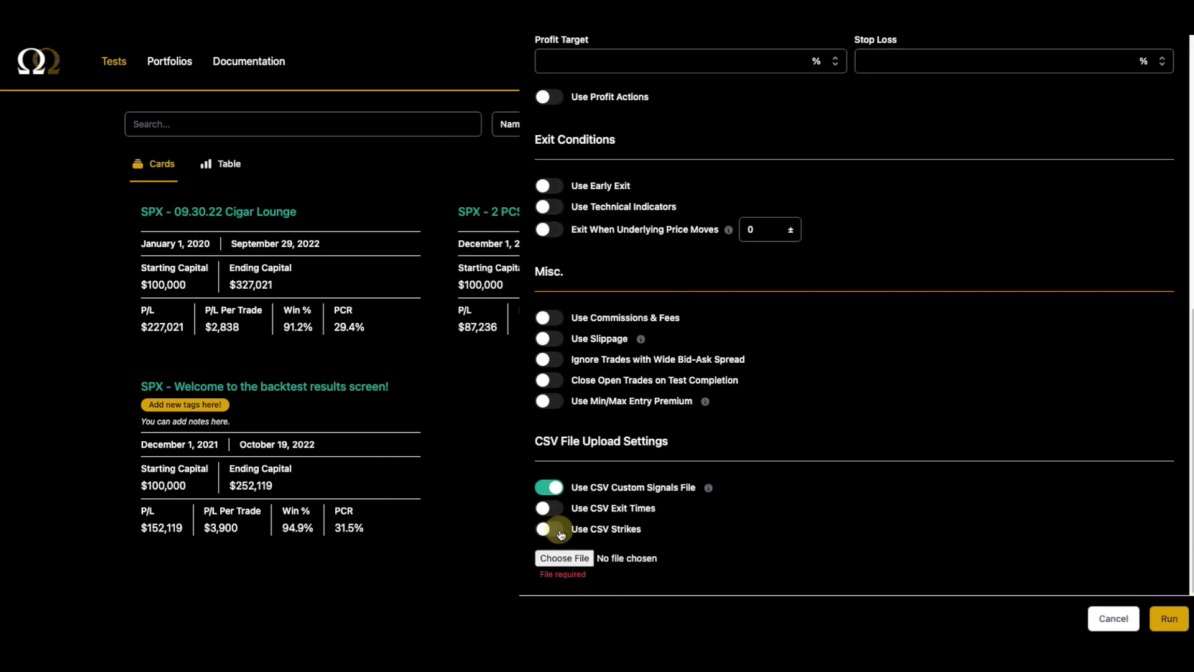
pyautogui.click(565, 559)
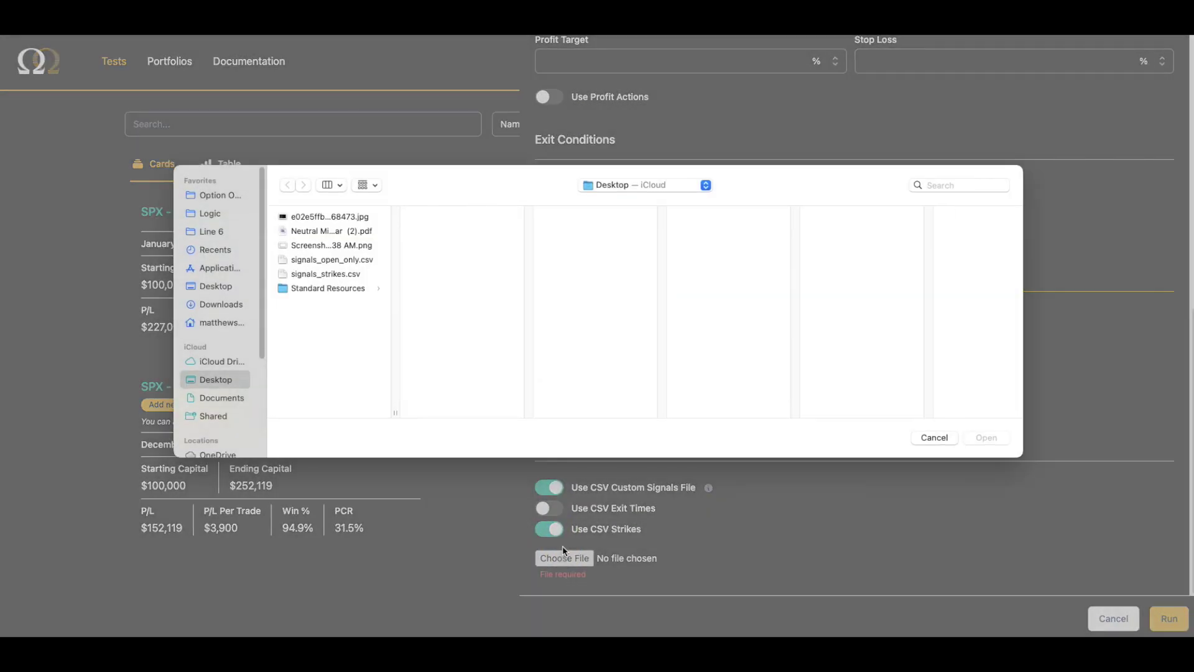
pyautogui.doubleClick(346, 274)
# Step: Look over the four signals_strikes legs with strikes 385/390/380/375 expiring 2022-10-26
pyautogui.scroll(10, 609, 467)
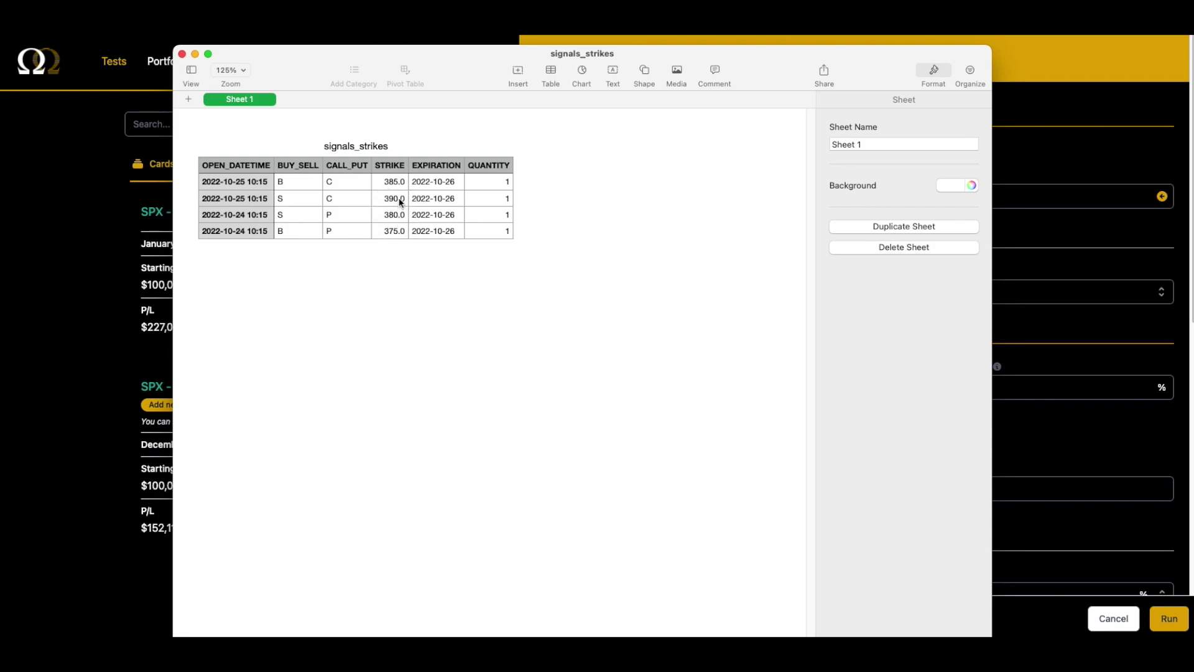
# Step: Close the spreadsheet and set the backtest to year-to-date on SPY
pyautogui.click(183, 55)
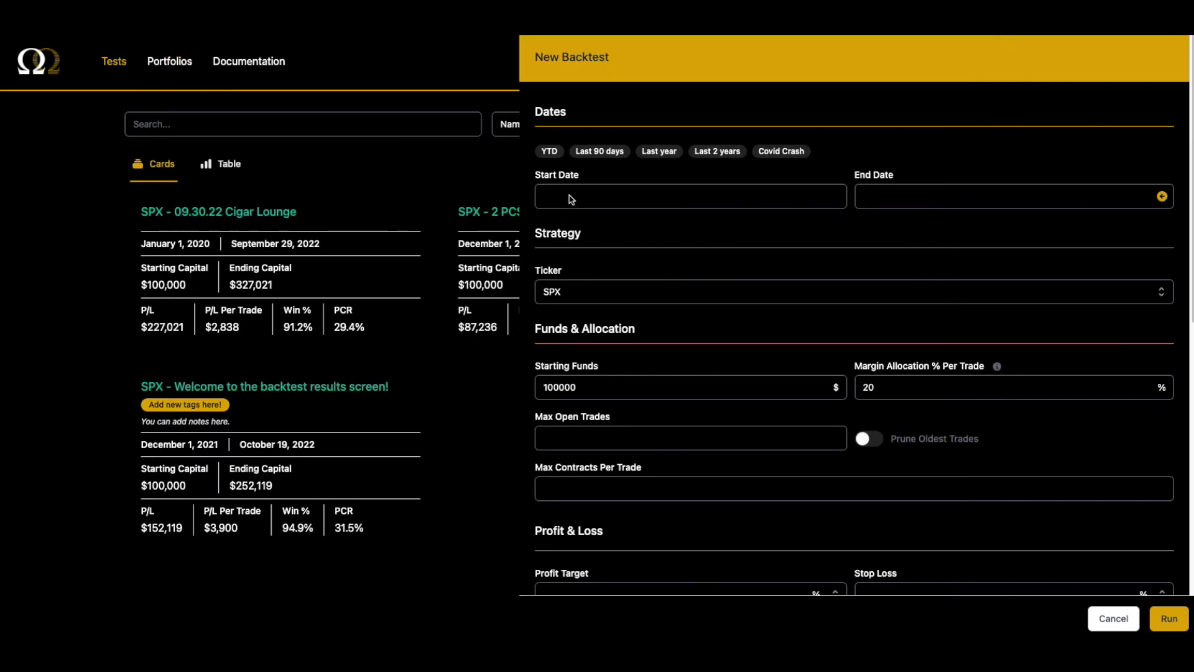
pyautogui.click(549, 151)
pyautogui.click(571, 299)
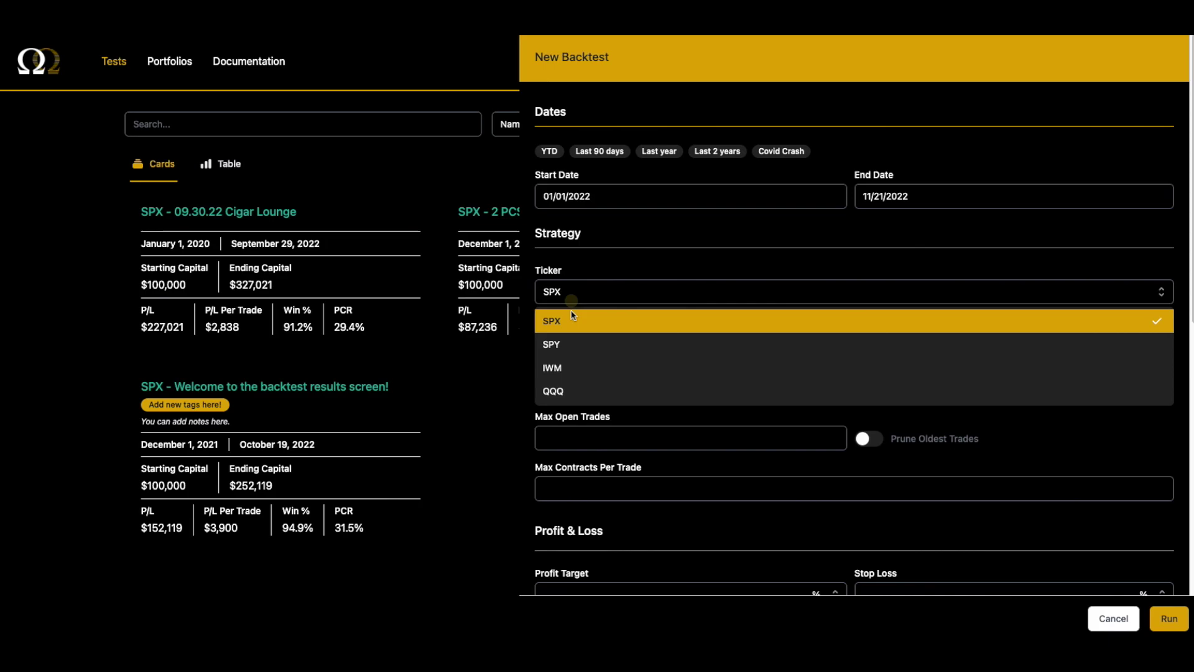
pyautogui.click(574, 344)
pyautogui.scroll(-5, 587, 364)
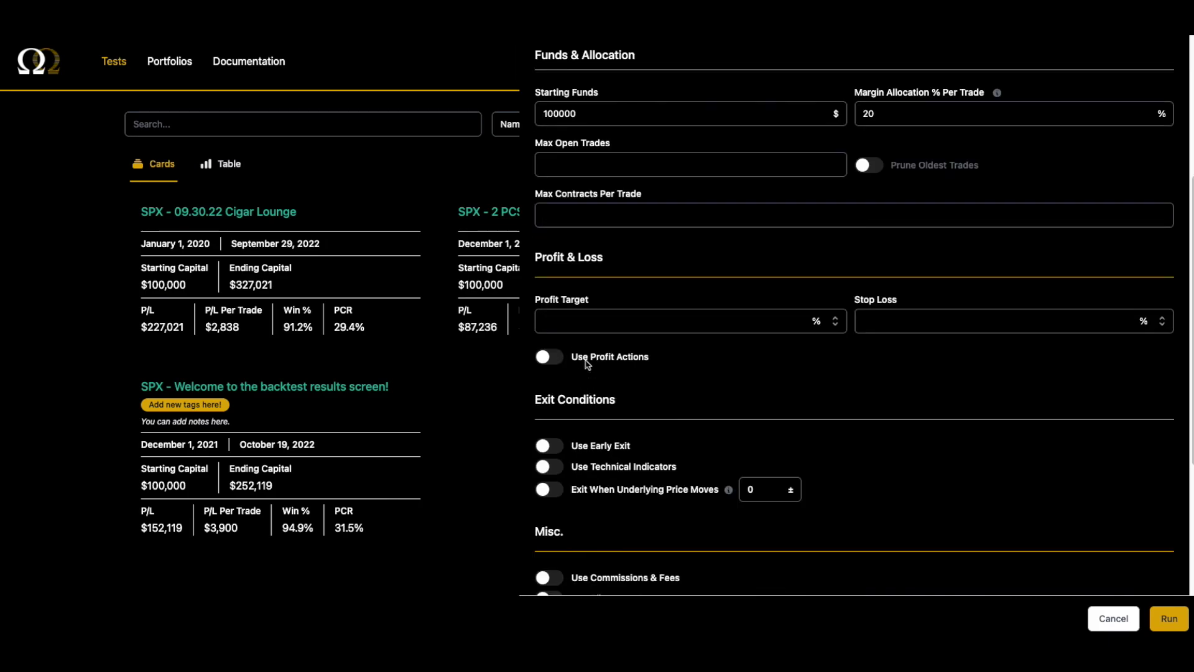
# Step: Set a 20% profit target and a 20% stop loss
pyautogui.click(579, 321)
pyautogui.write('20')
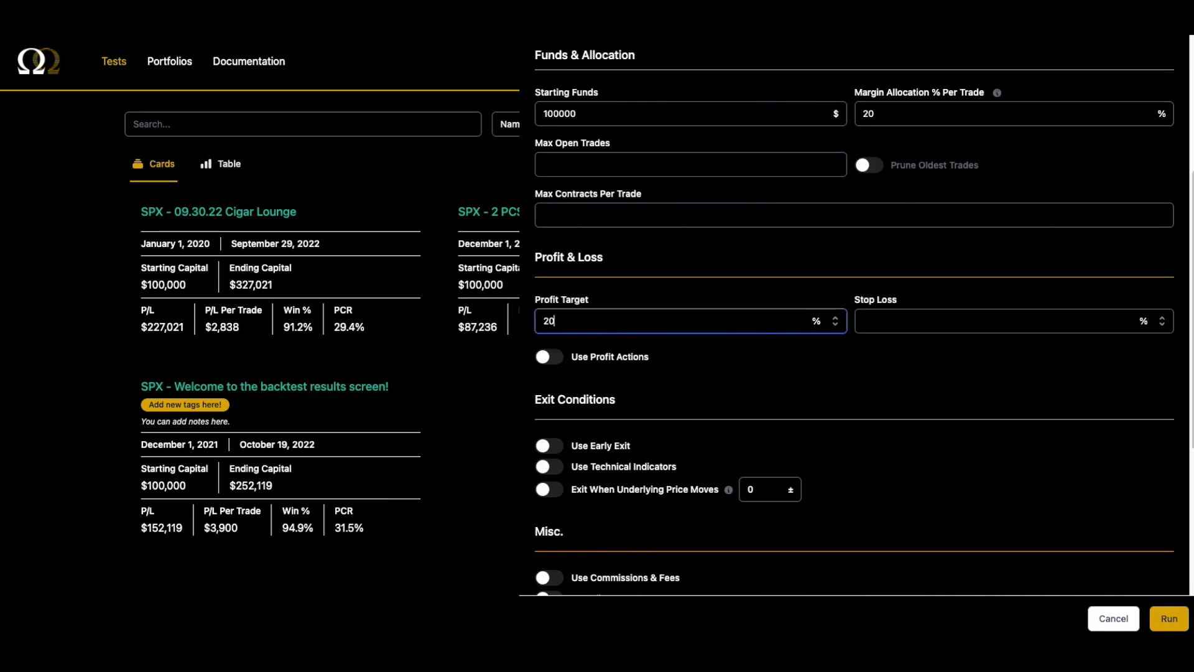
pyautogui.click(911, 322)
pyautogui.write('20')
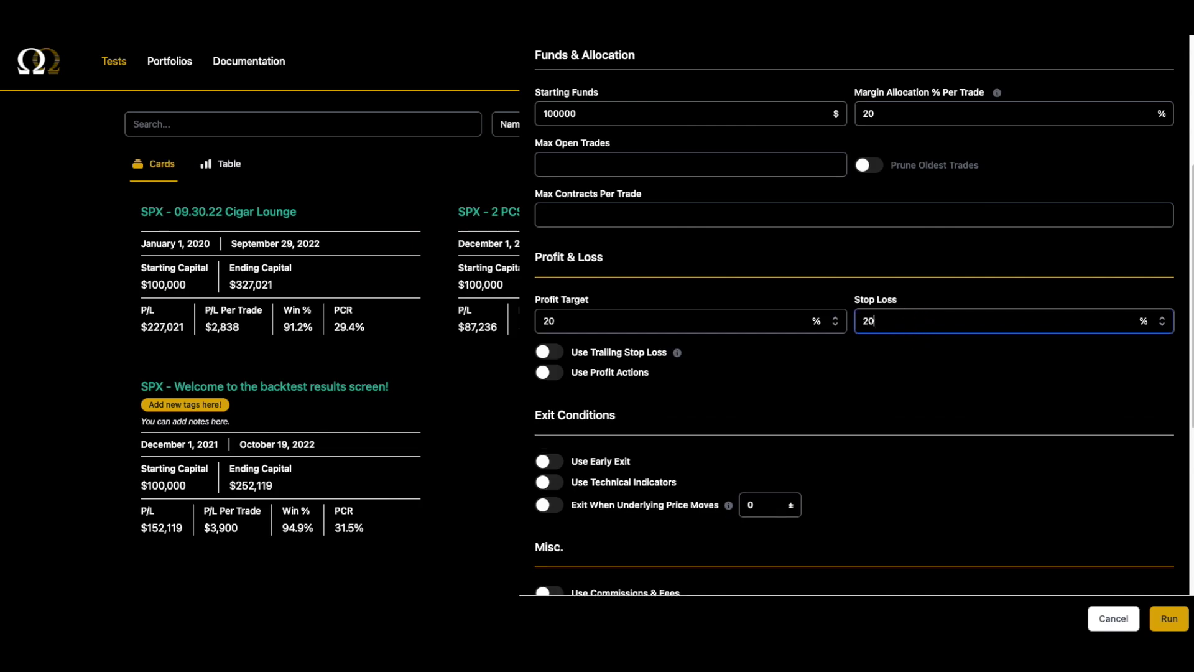
# Step: Add per-contract fees of 1.78 opening and 0.78 closing, plus 0.05 entry slippage
pyautogui.scroll(-5, 827, 346)
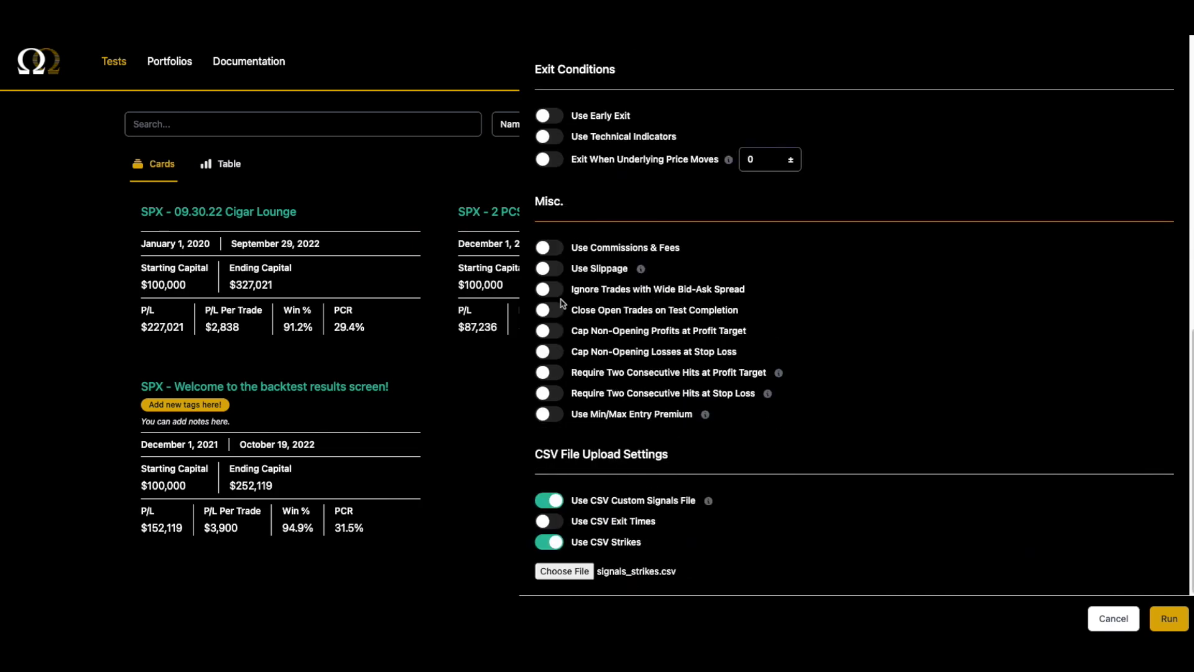
pyautogui.click(550, 249)
pyautogui.click(580, 292)
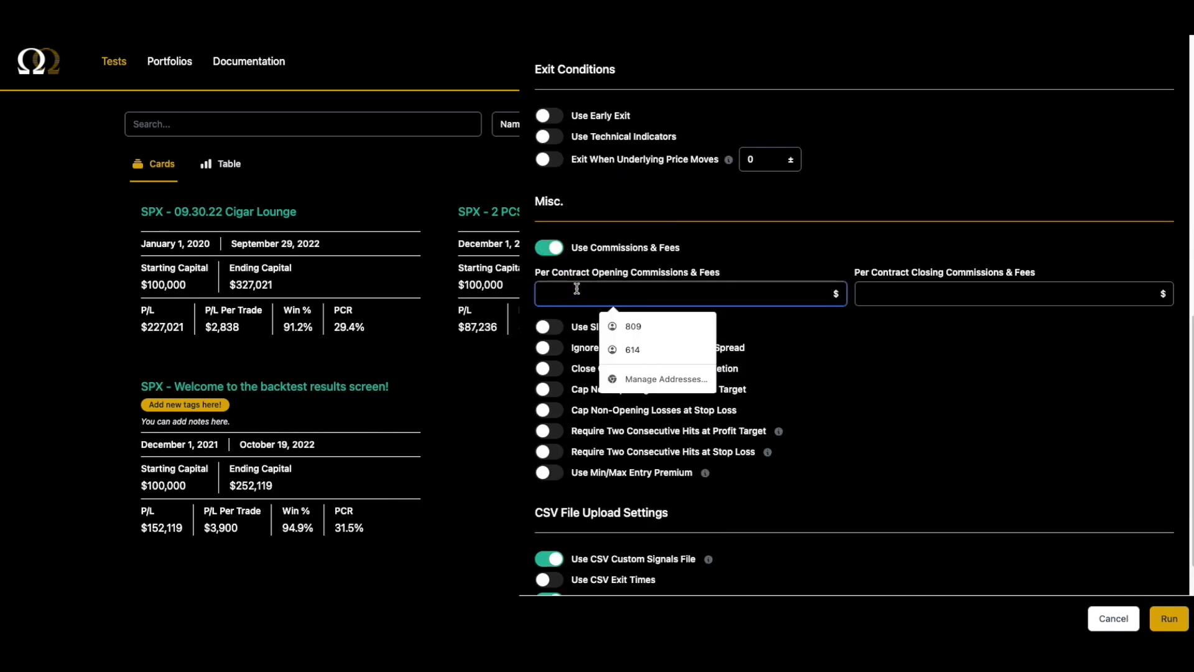
pyautogui.write('1.78')
pyautogui.click(884, 294)
pyautogui.write('.78')
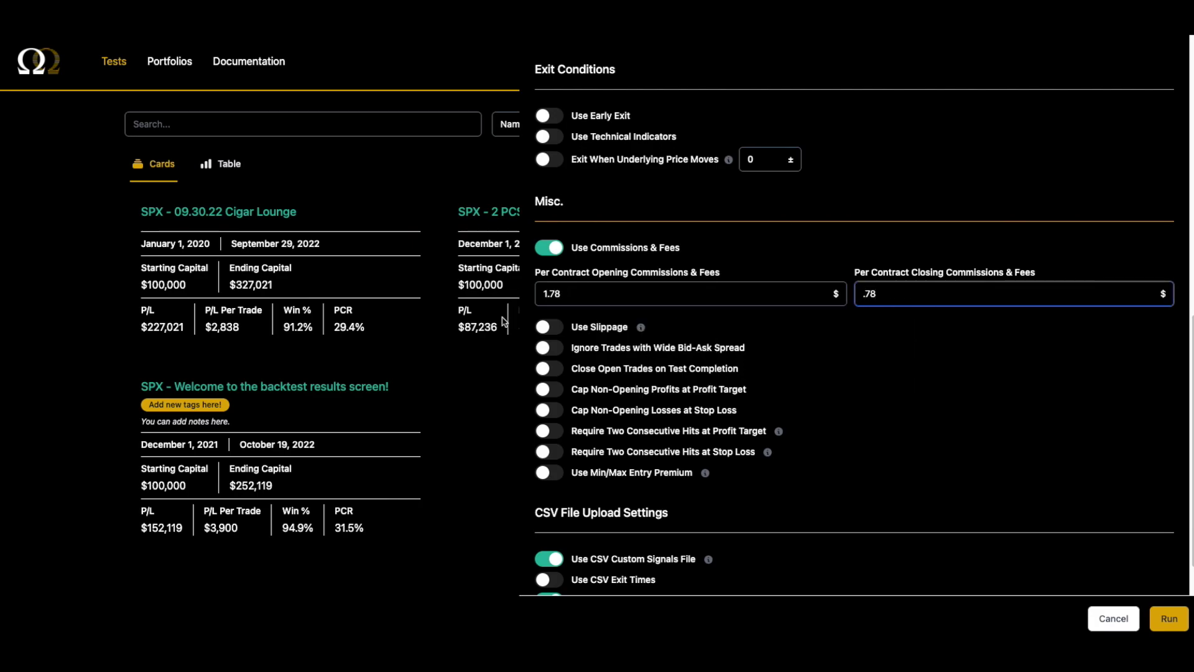
pyautogui.click(552, 328)
pyautogui.click(592, 374)
pyautogui.write('.0')
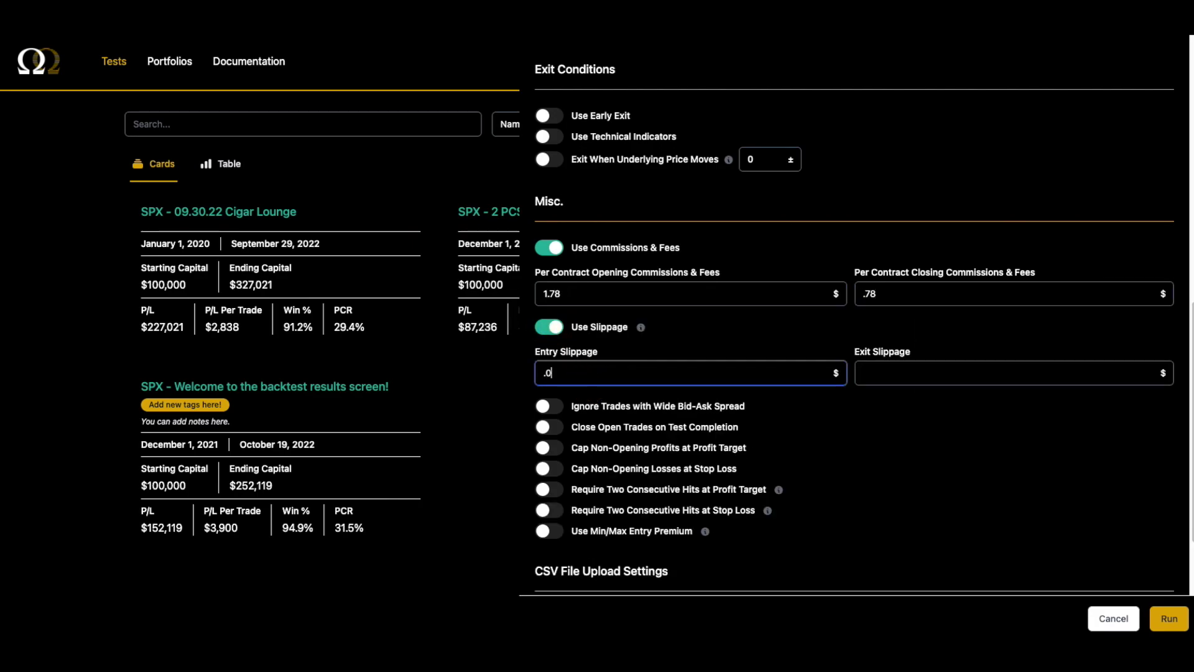
pyautogui.write('5')
# Step: Enable skipping wide bid-ask trades, closing open trades at test end, and capping profits, then run
pyautogui.click(550, 408)
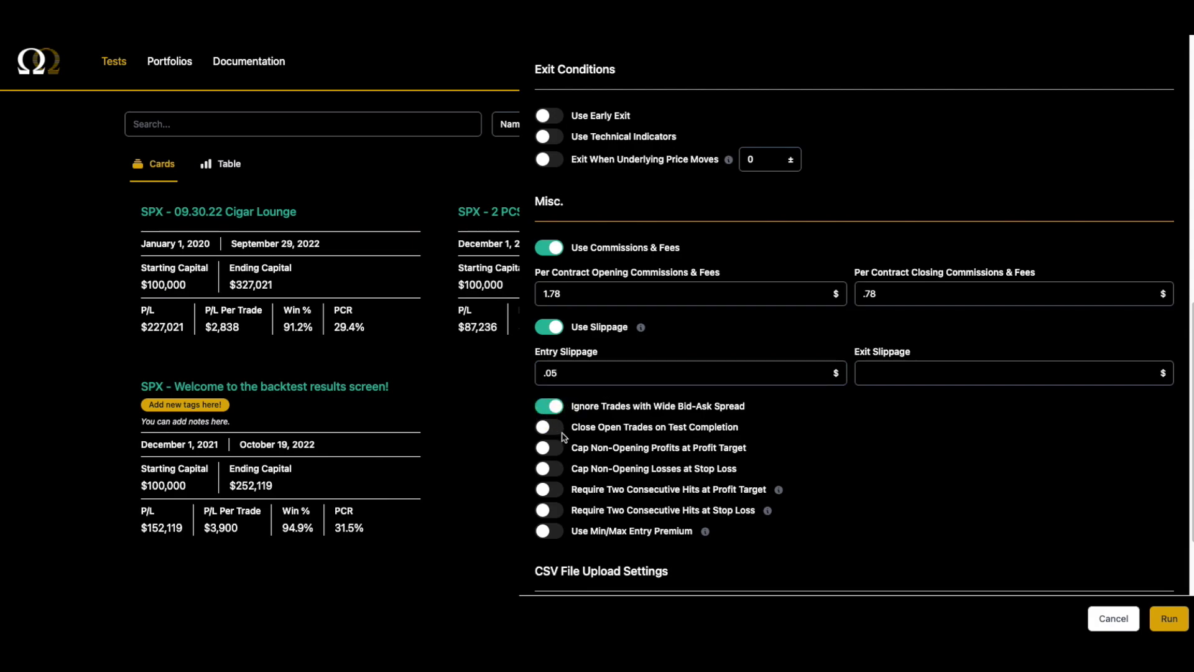
pyautogui.click(555, 429)
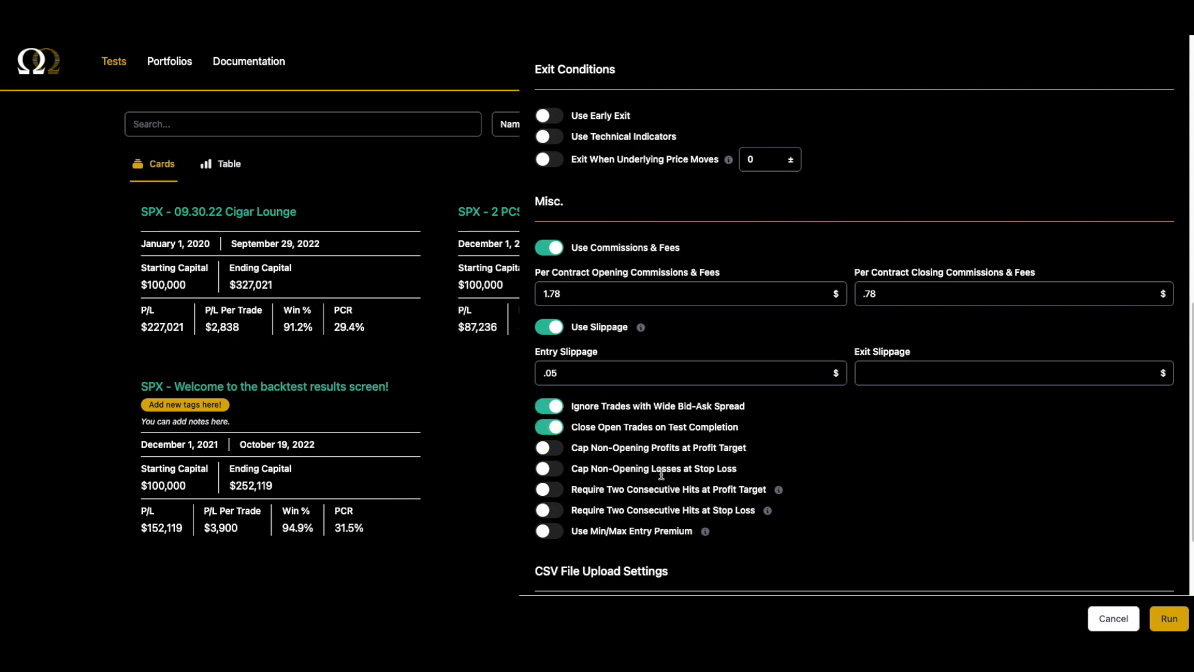
pyautogui.click(557, 449)
pyautogui.click(1165, 619)
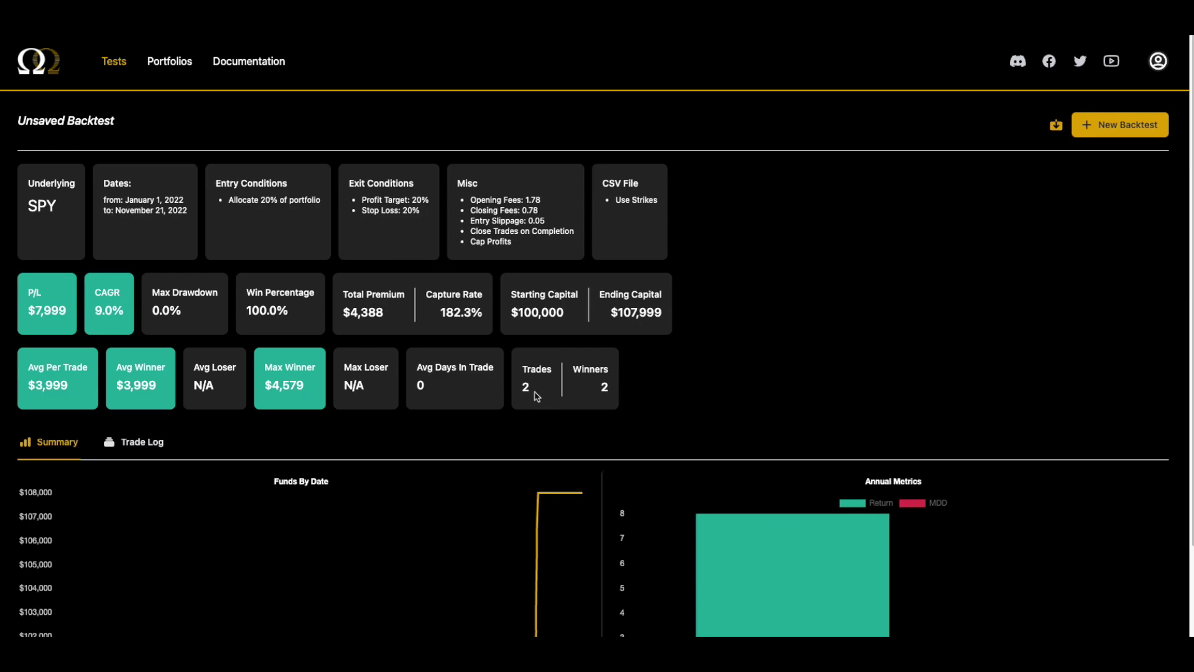
# Step: View the Trade Log of two Profit Target trades and inspect its column settings without changes
pyautogui.scroll(-2, 435, 348)
pyautogui.click(152, 370)
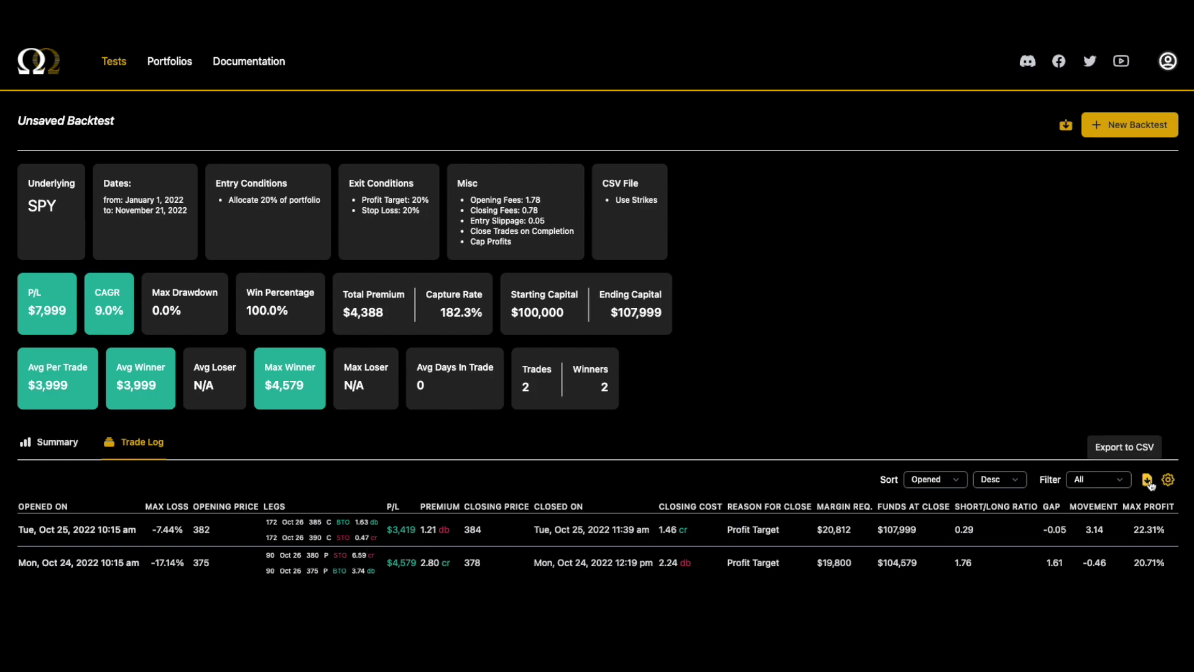
pyautogui.click(1169, 479)
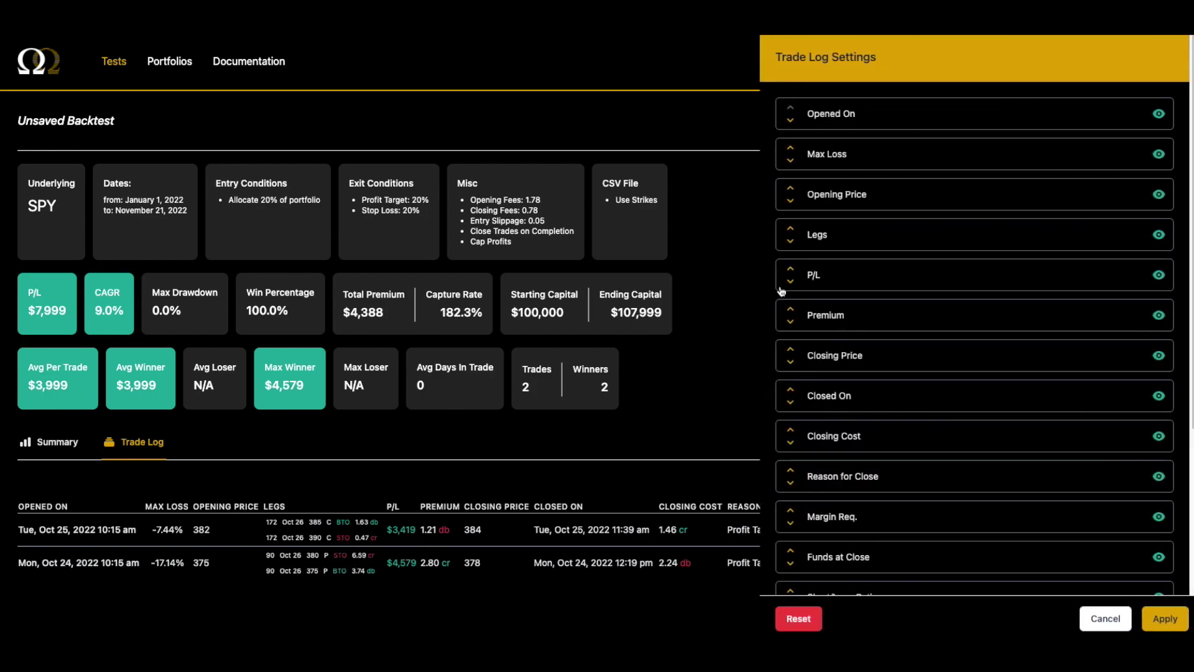
pyautogui.scroll(-4, 913, 475)
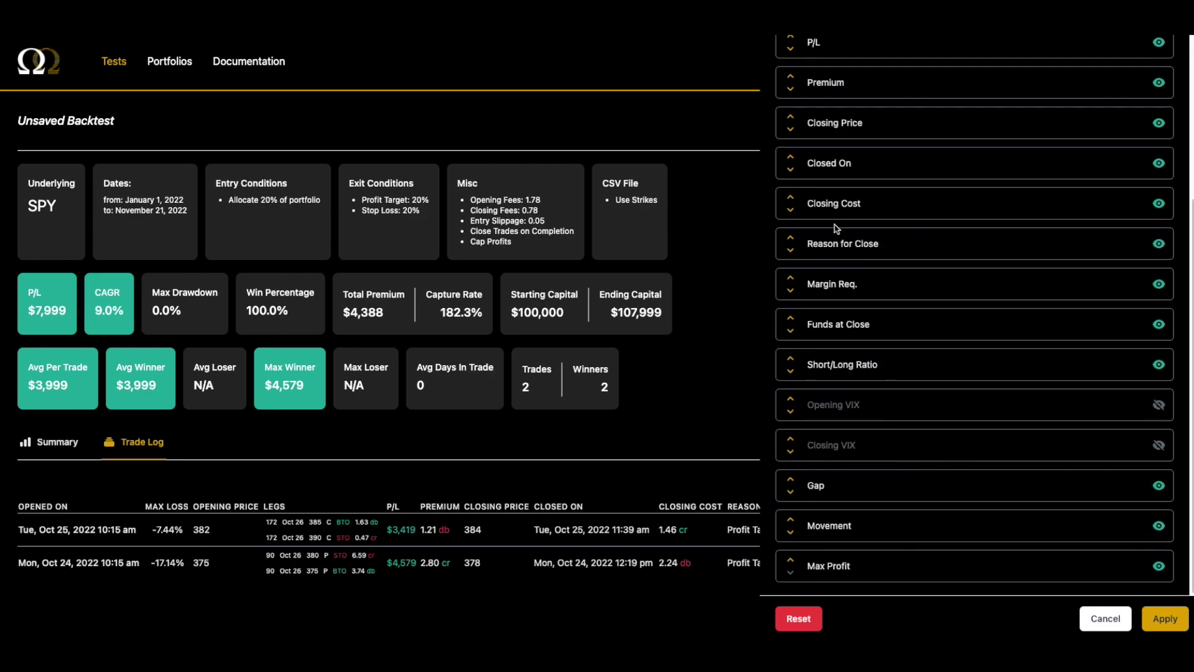
pyautogui.click(754, 439)
pyautogui.click(1107, 618)
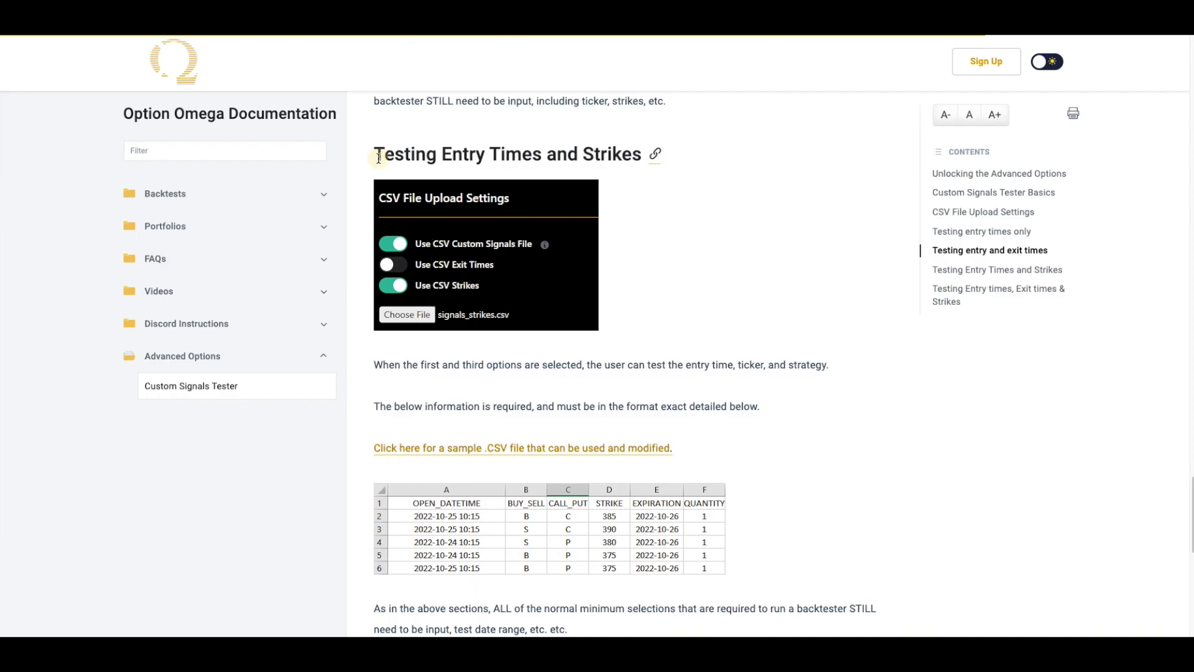
# Step: Highlight the Testing Entry Times and Strikes heading in the docs, then clear the selection
pyautogui.moveTo(375, 156); pyautogui.dragTo(650, 153)
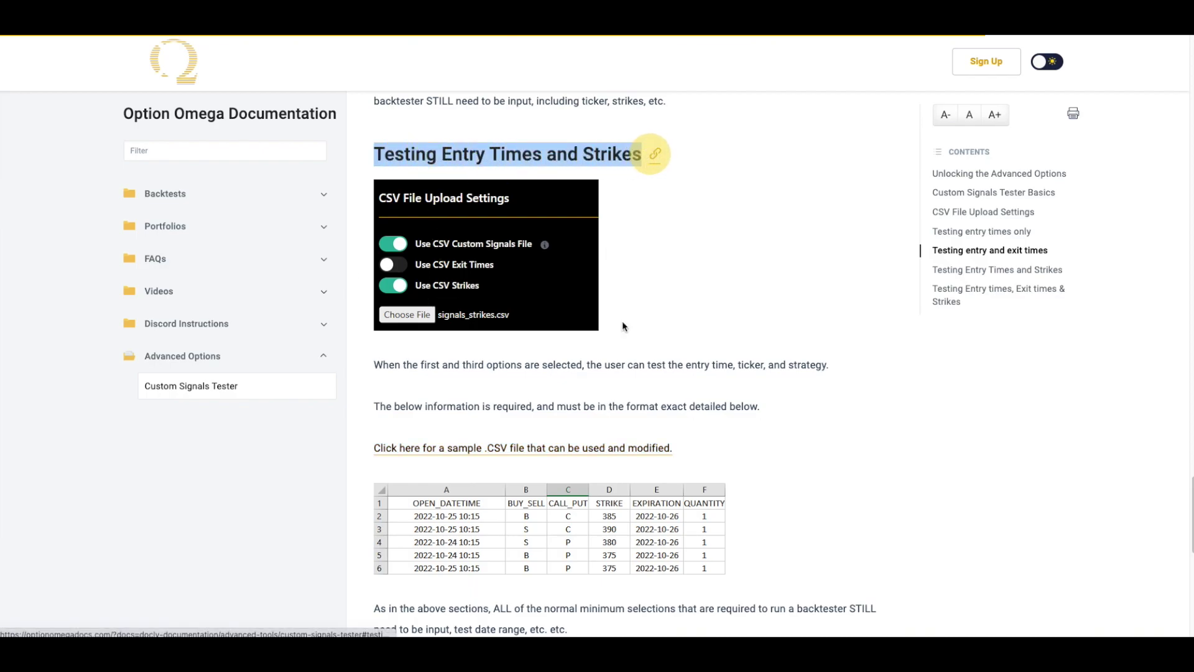
pyautogui.click(659, 339)
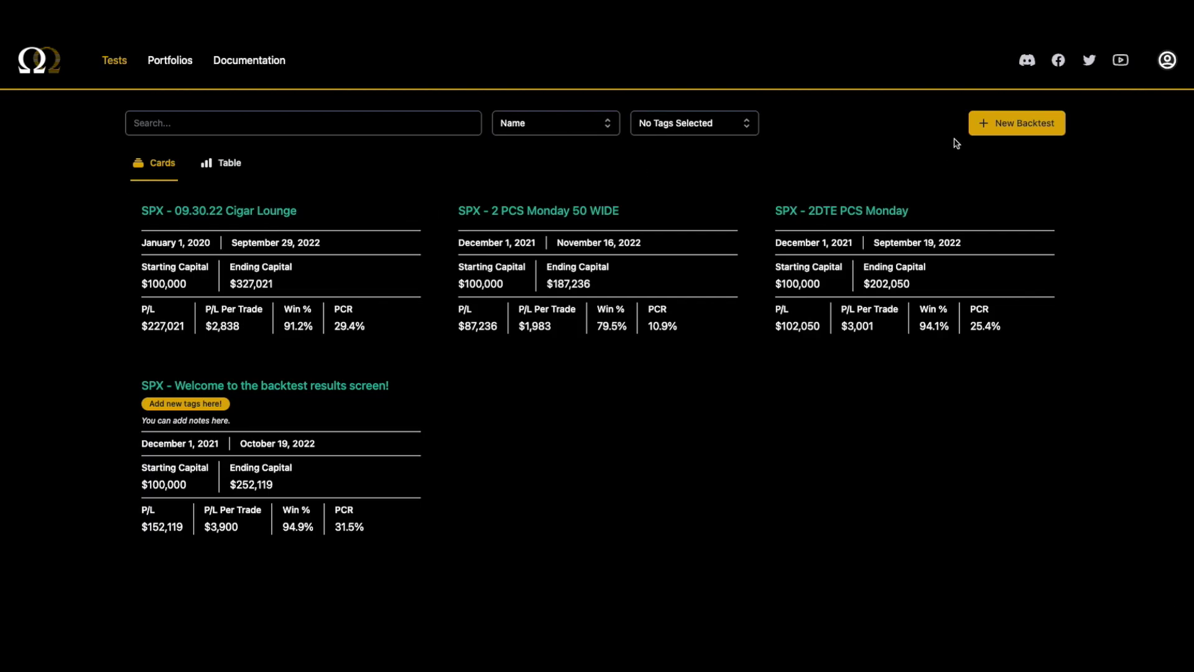
# Step: Start a new backtest with CSV exit times on, swapping signals_strikes.csv for signals_exit_and_strikes.csv
pyautogui.click(999, 137)
pyautogui.scroll(-15, 755, 350)
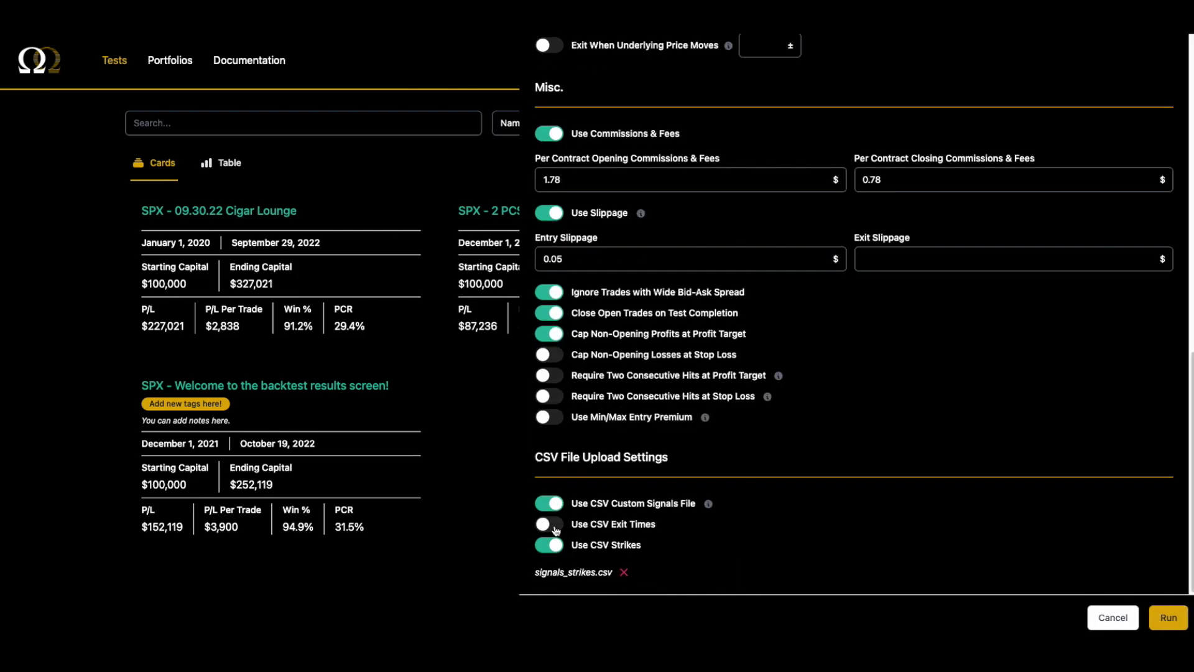
pyautogui.click(558, 526)
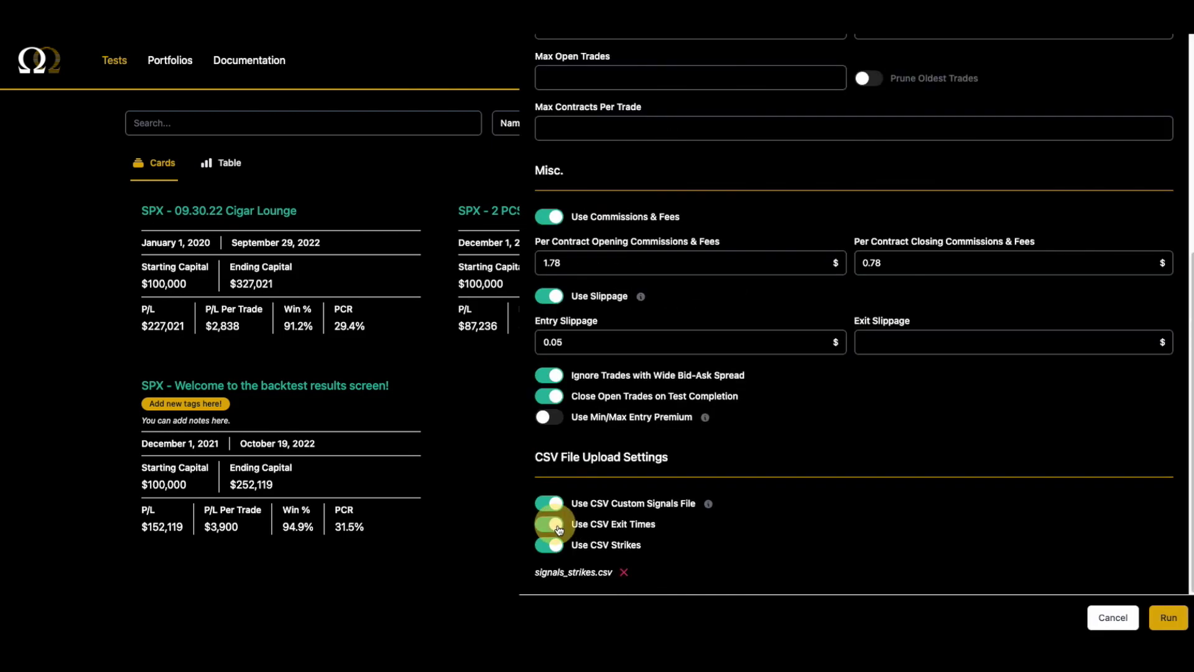
pyautogui.click(625, 572)
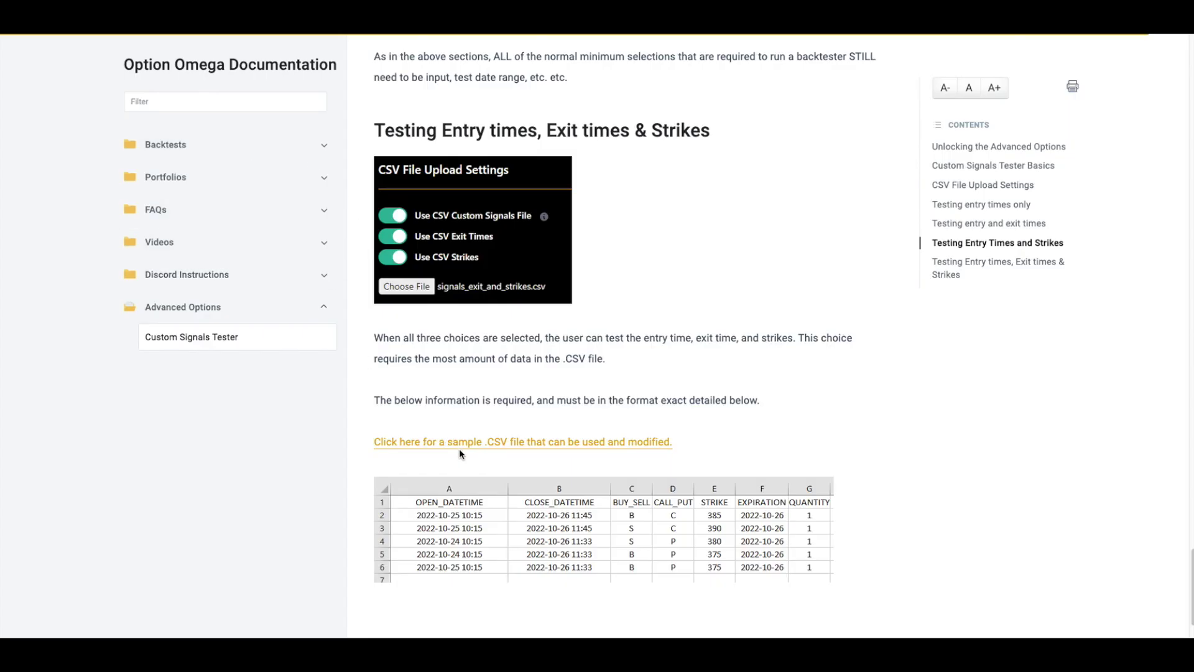
pyautogui.scroll(-2, 461, 449)
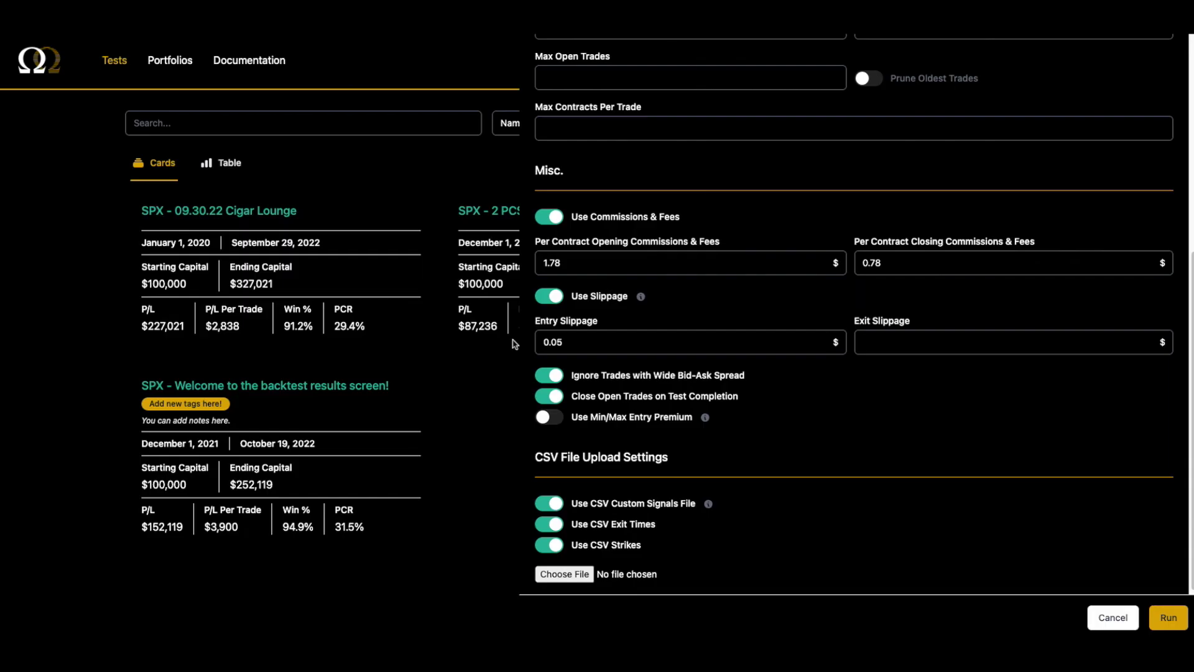
pyautogui.click(564, 573)
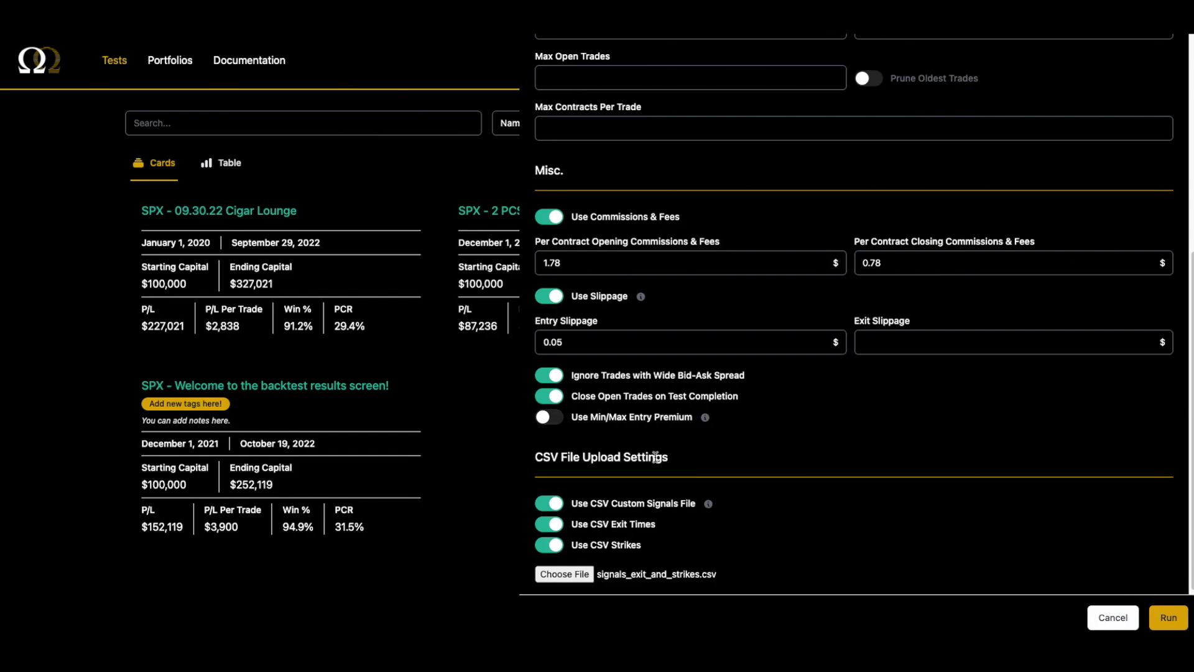
pyautogui.scroll(10, 652, 460)
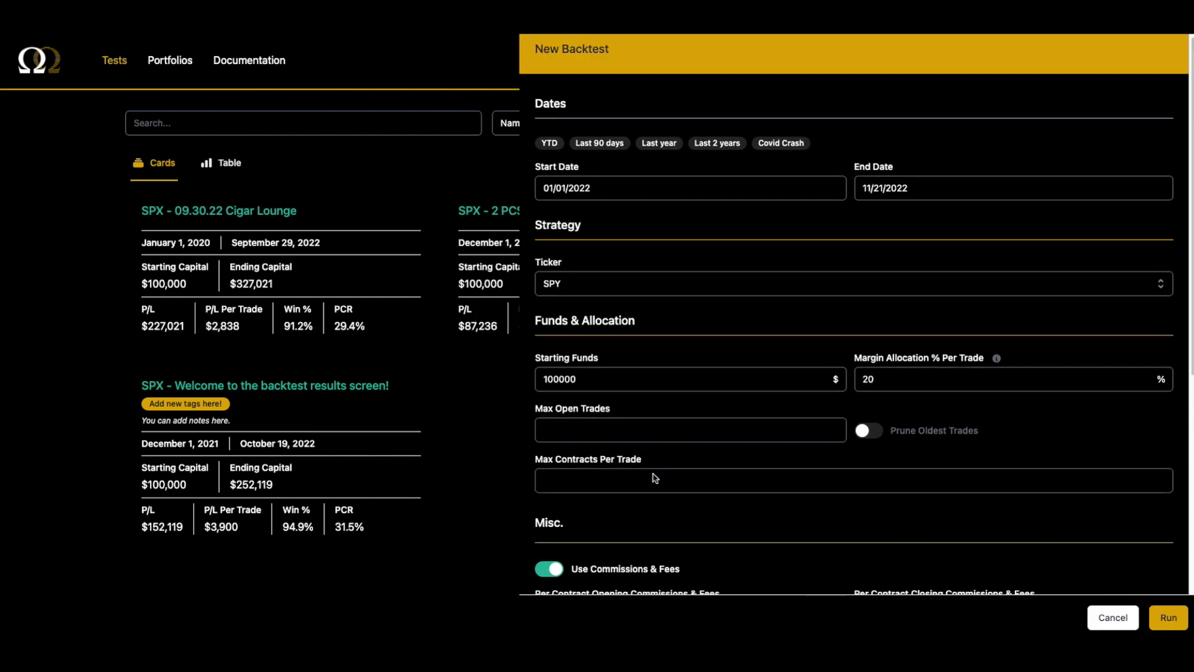
pyautogui.scroll(-6, 655, 479)
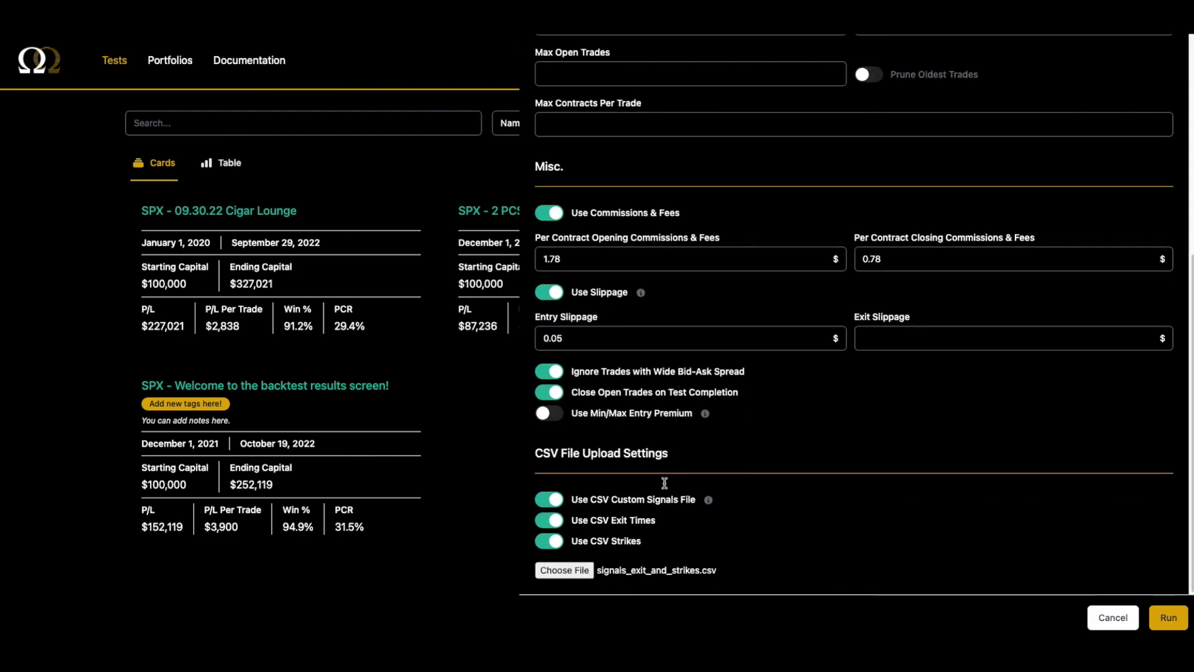
# Step: Run the CSV exits-and-strikes backtest and list its two winning trades ($44,084 P/L)
pyautogui.click(1166, 621)
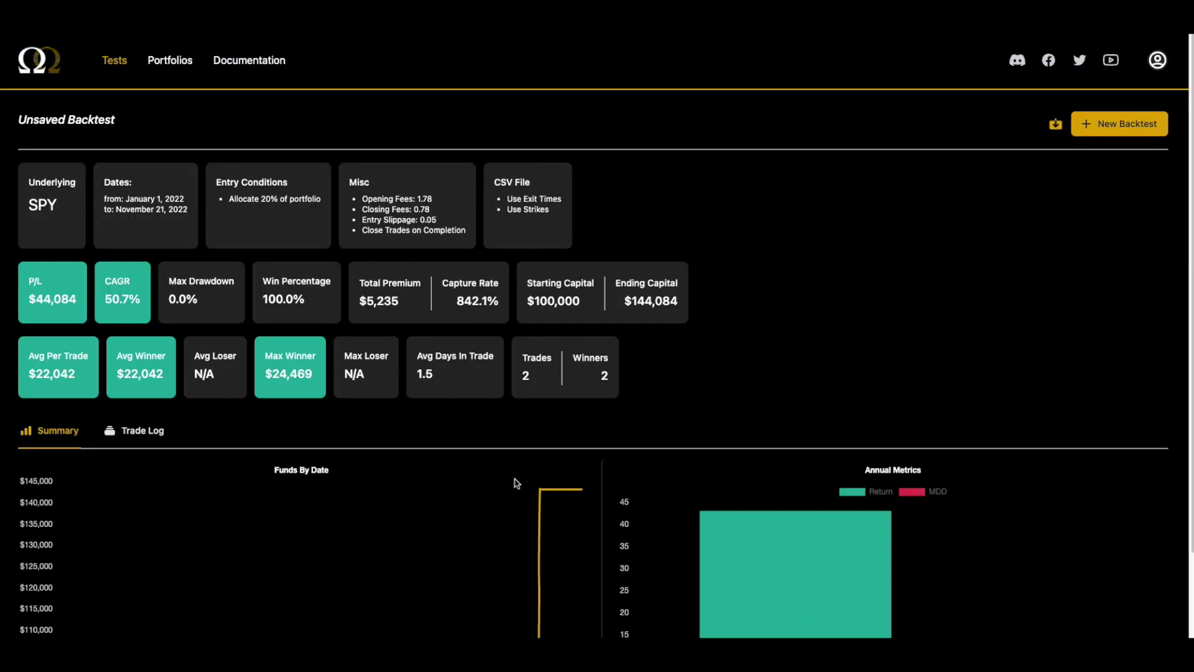
pyautogui.click(152, 433)
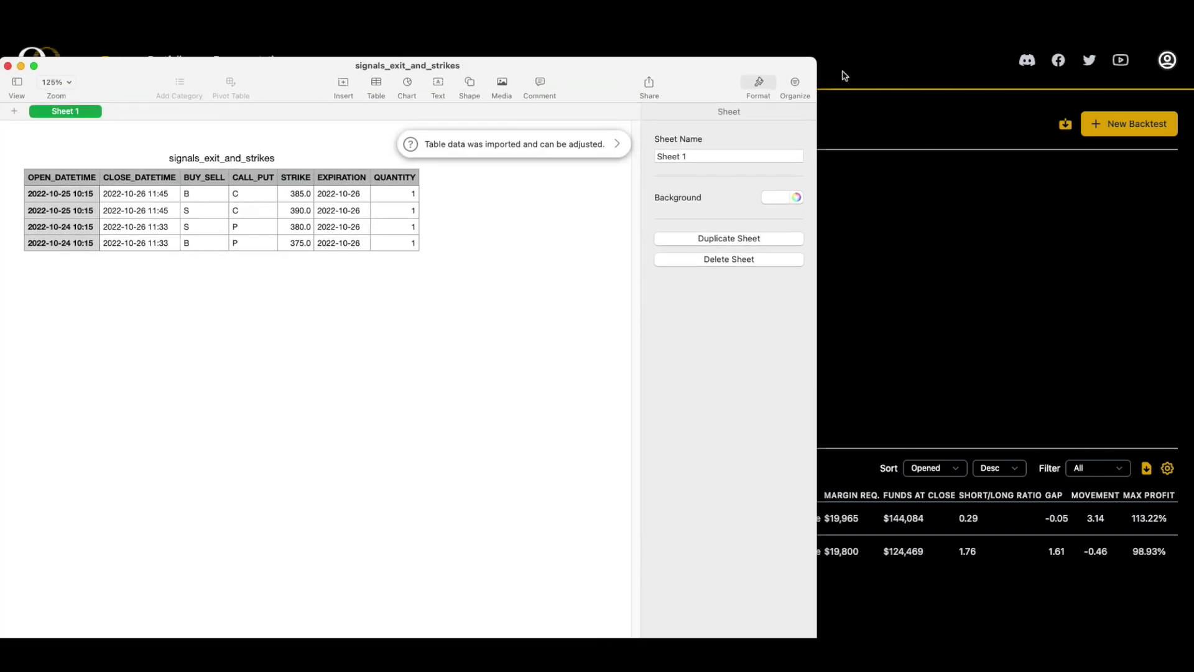
# Step: Enlarge the signals_exit_and_strikes sheet to compare its rows, then close it
pyautogui.moveTo(819, 61); pyautogui.dragTo(1131, 36)
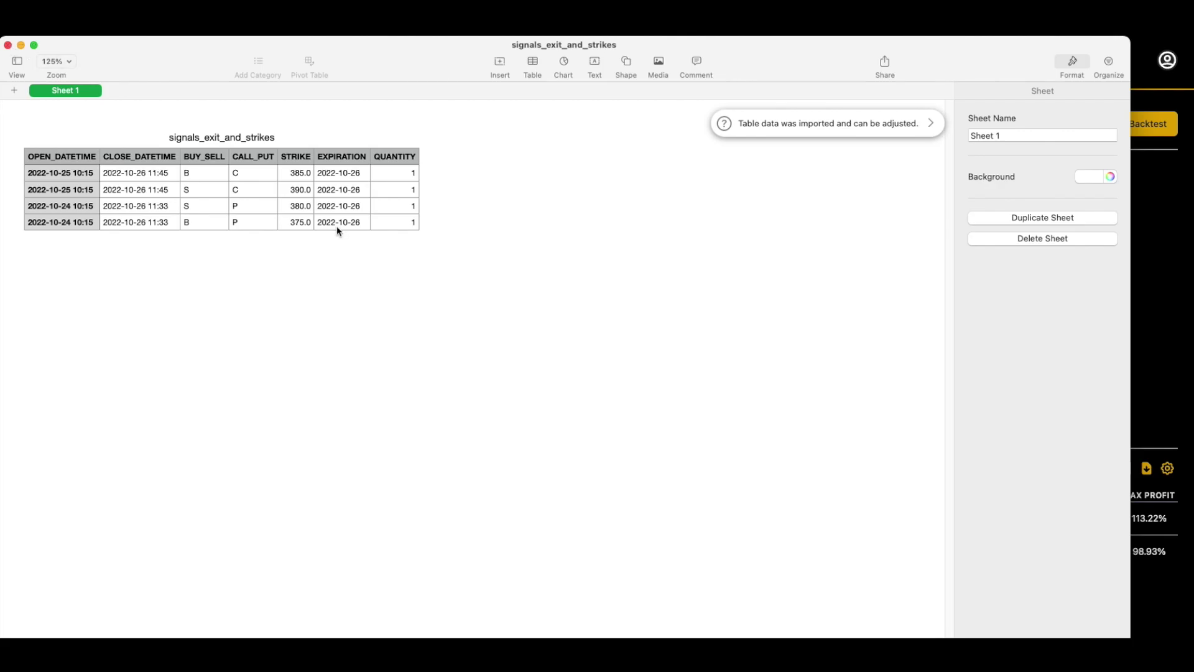
pyautogui.click(8, 46)
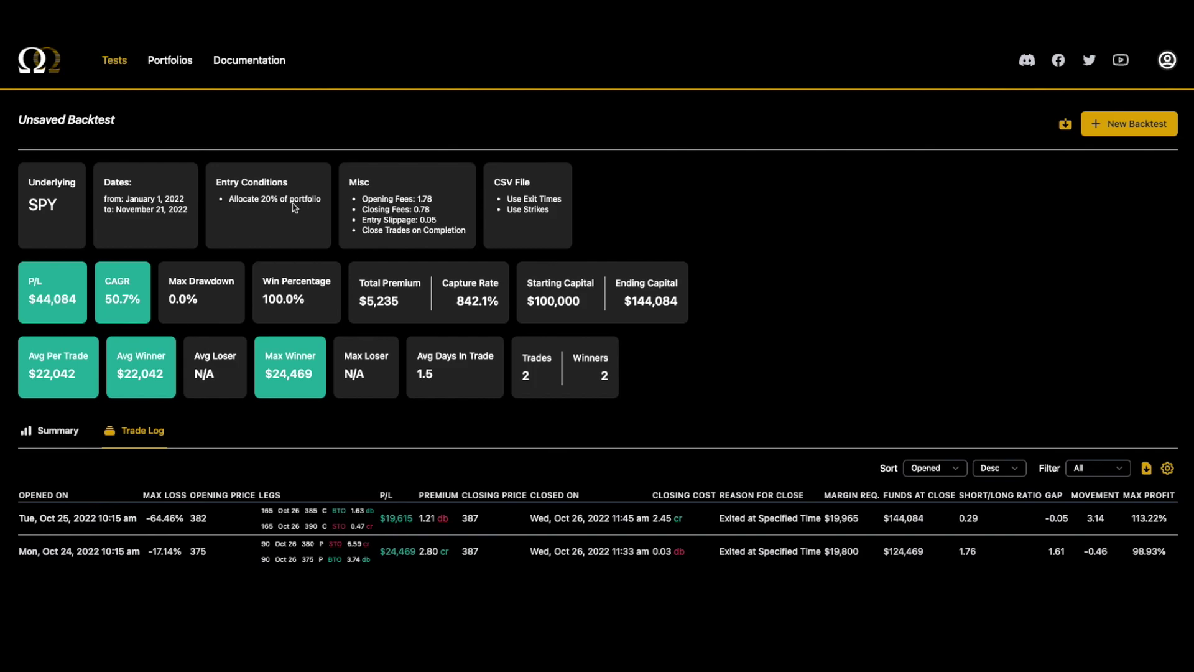
# Step: Leave the unsaved results and return to the Tests page listing the four saved SPX backtests
pyautogui.click(38, 60)
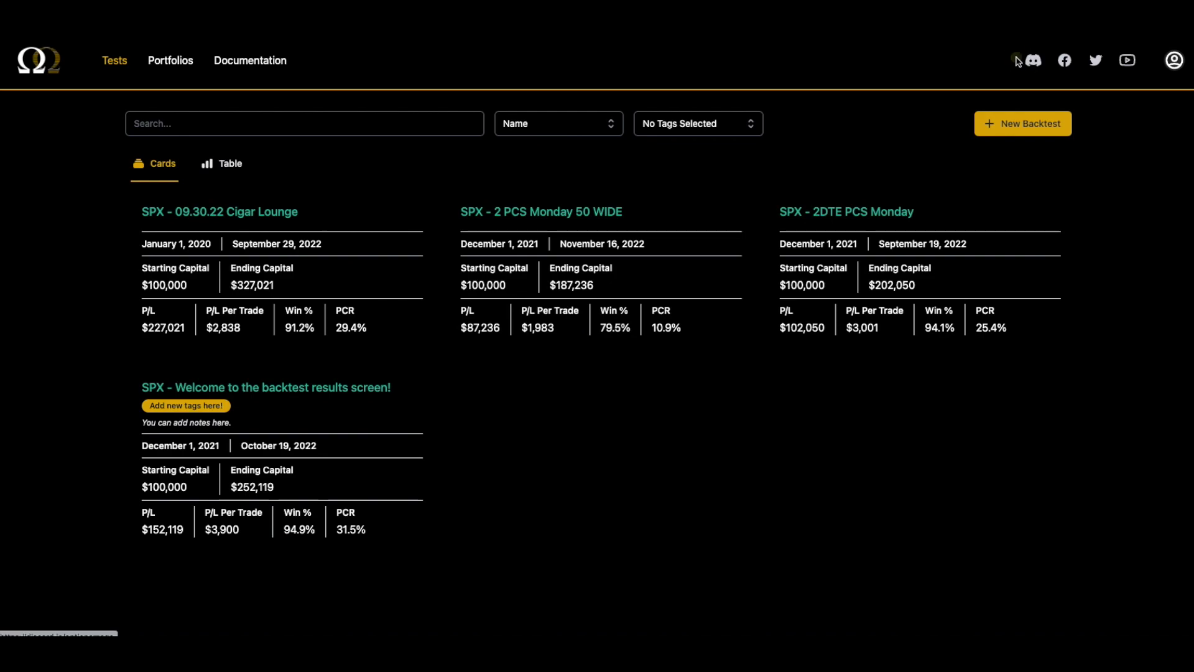
# Step: Open the community Discord link from the header of the saved-backtests page
pyautogui.click(1035, 60)
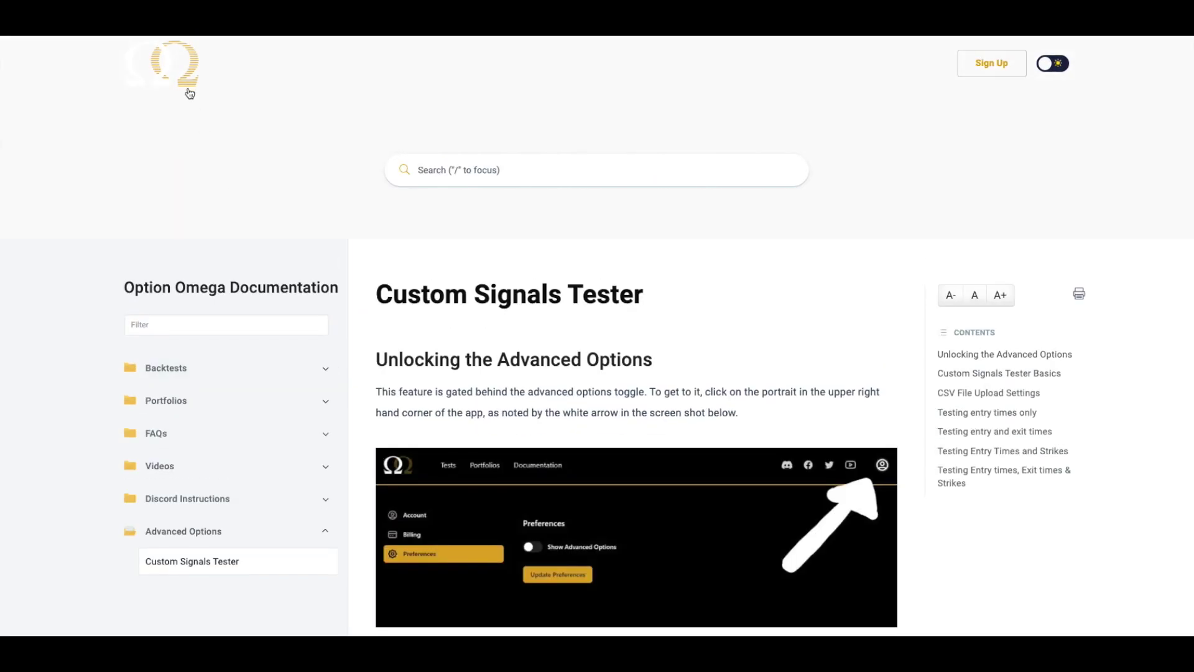
# Step: Go back to the documentation home page showing topic search and categories like Backtests and Portfolios
pyautogui.click(182, 80)
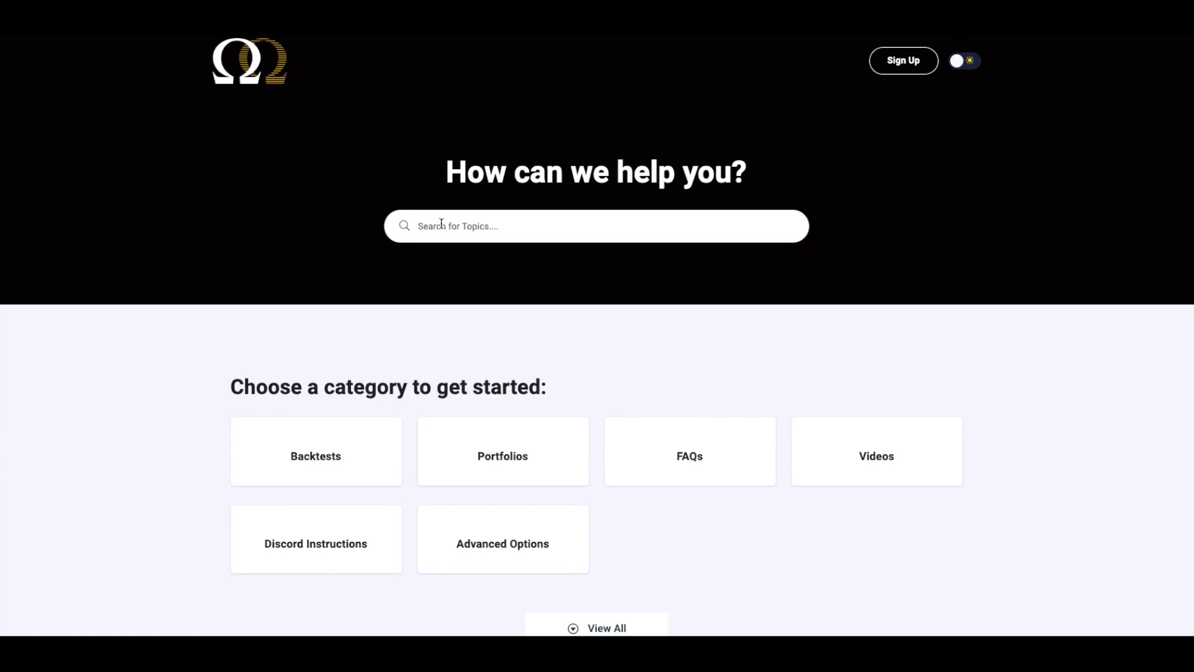